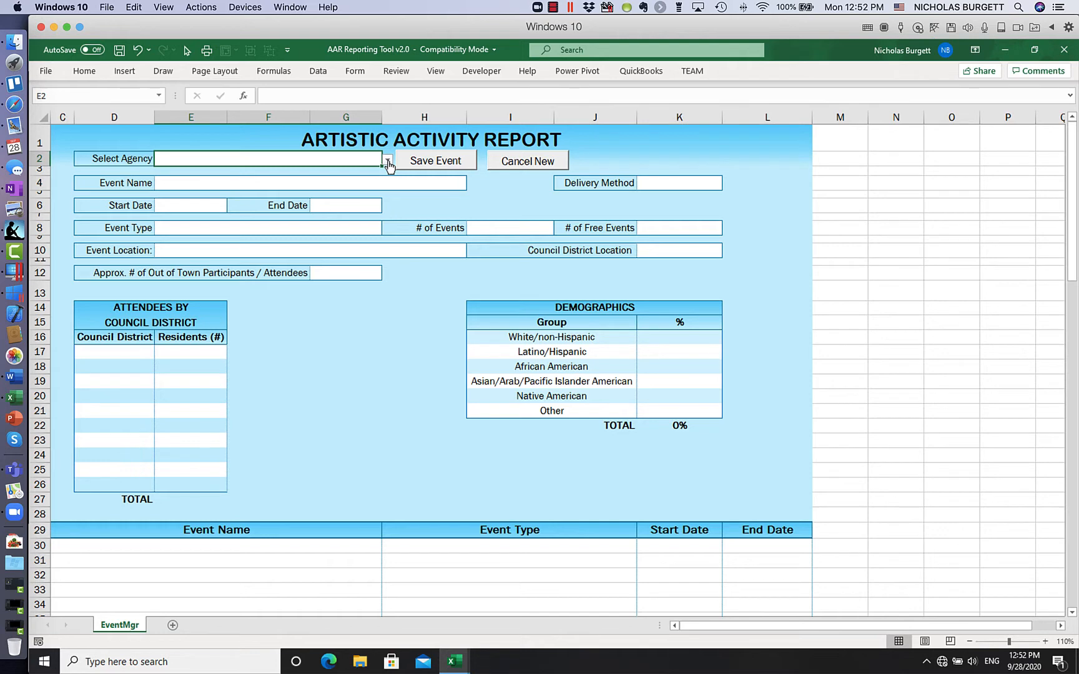
# Save the workbook in its current file format, continuing past the compatibility check.
pyautogui.hotkey('ctrl', 's')
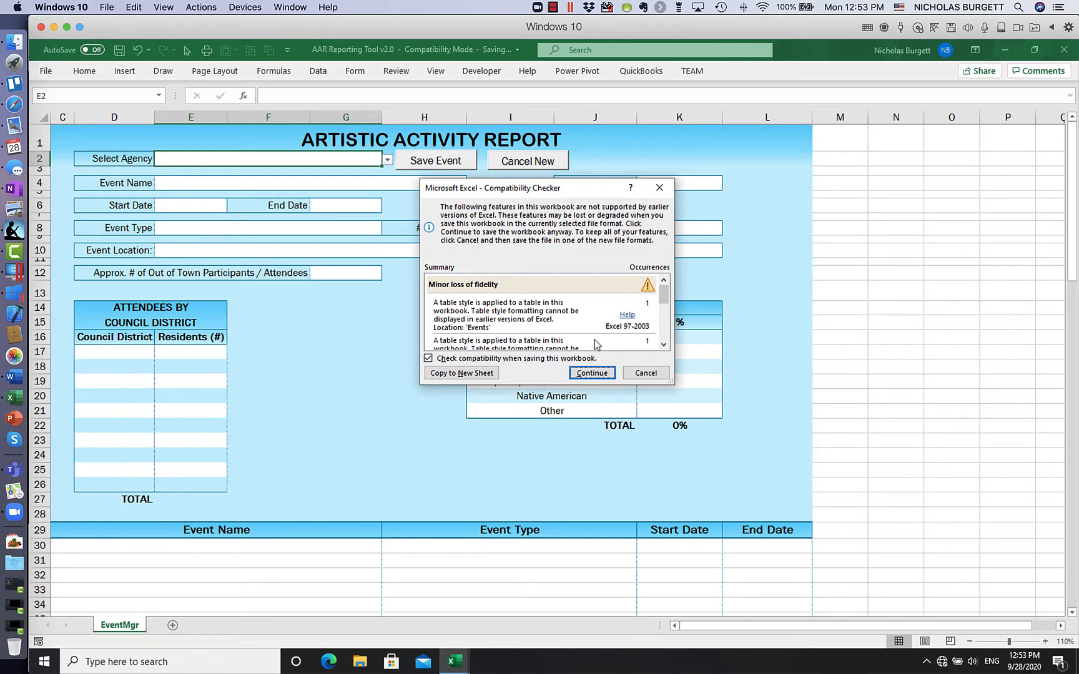
pyautogui.click(588, 375)
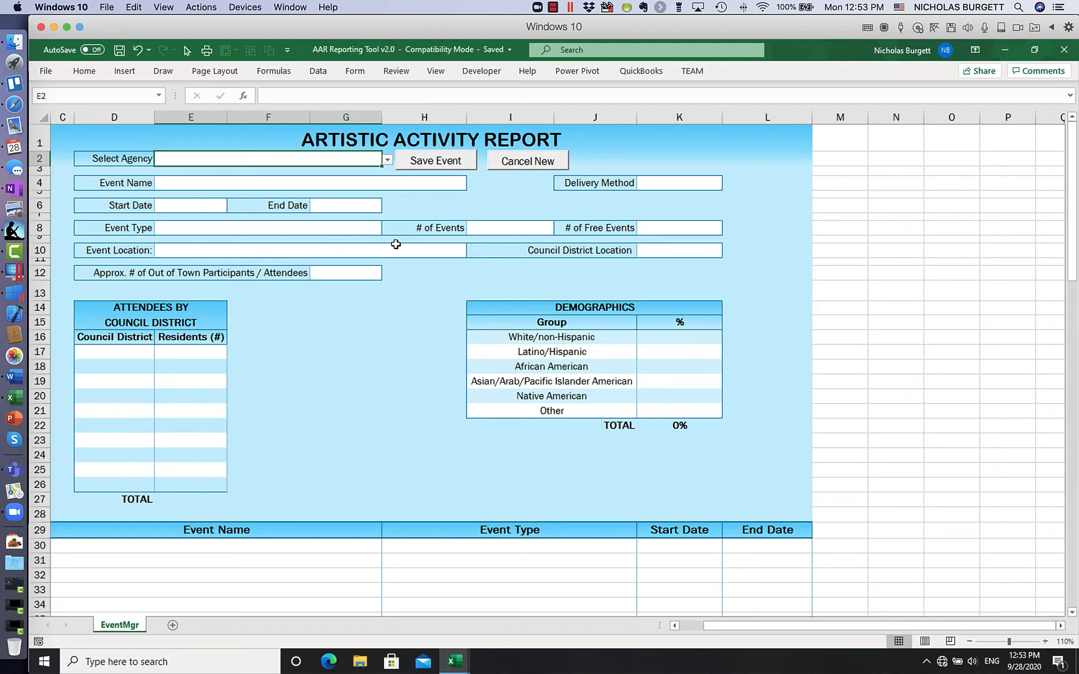
# Choose American Indians In Texas as the reporting agency and dismiss the resulting notice.
pyautogui.click(387, 162)
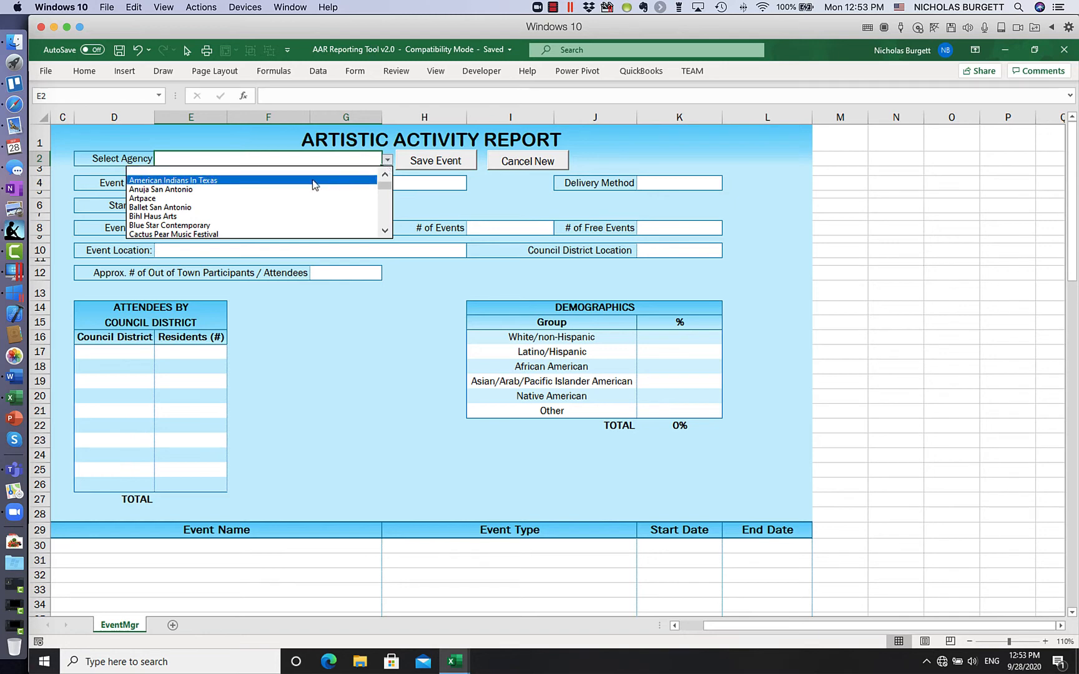
pyautogui.click(280, 181)
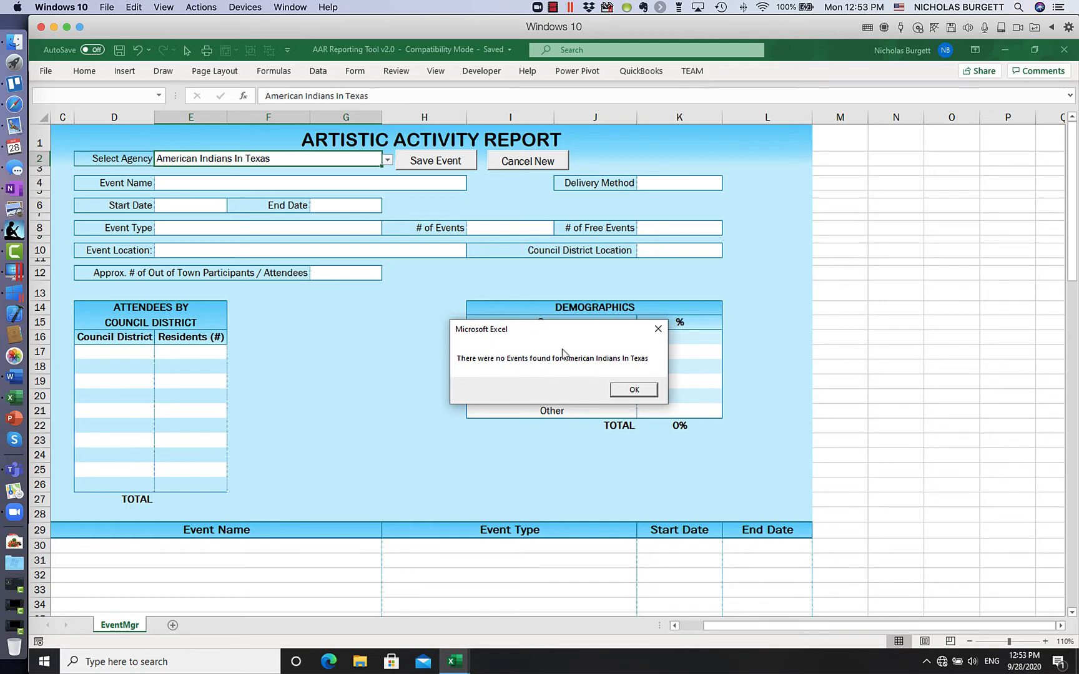
pyautogui.click(639, 390)
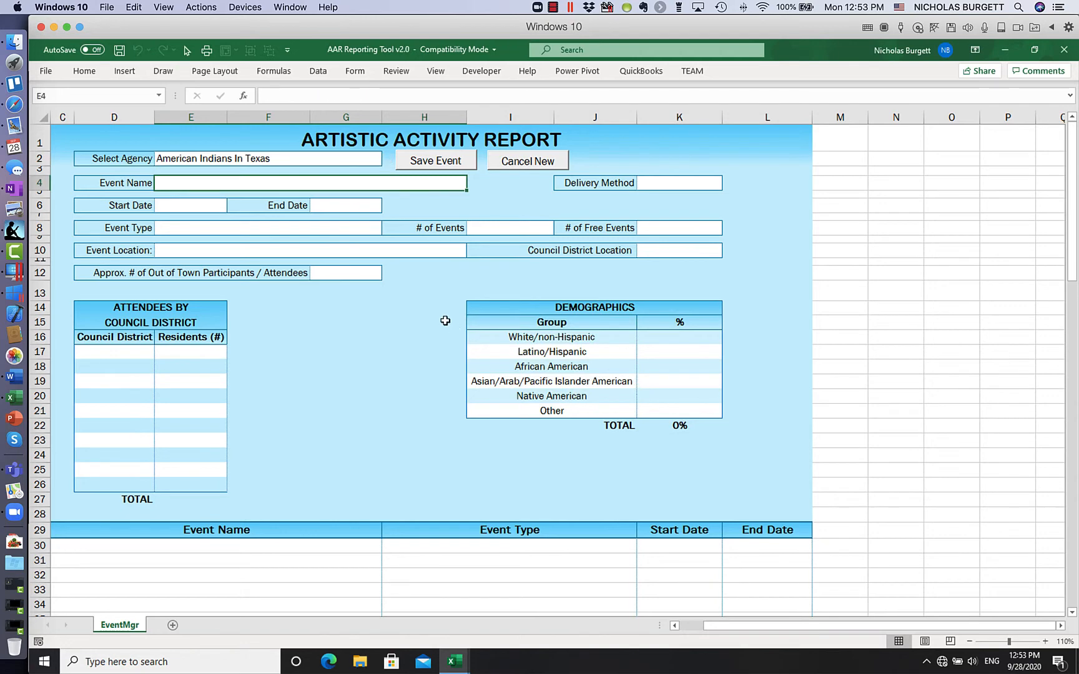
# Name the event "Event #1" and set its delivery method to In Person.
pyautogui.write('Event #1')
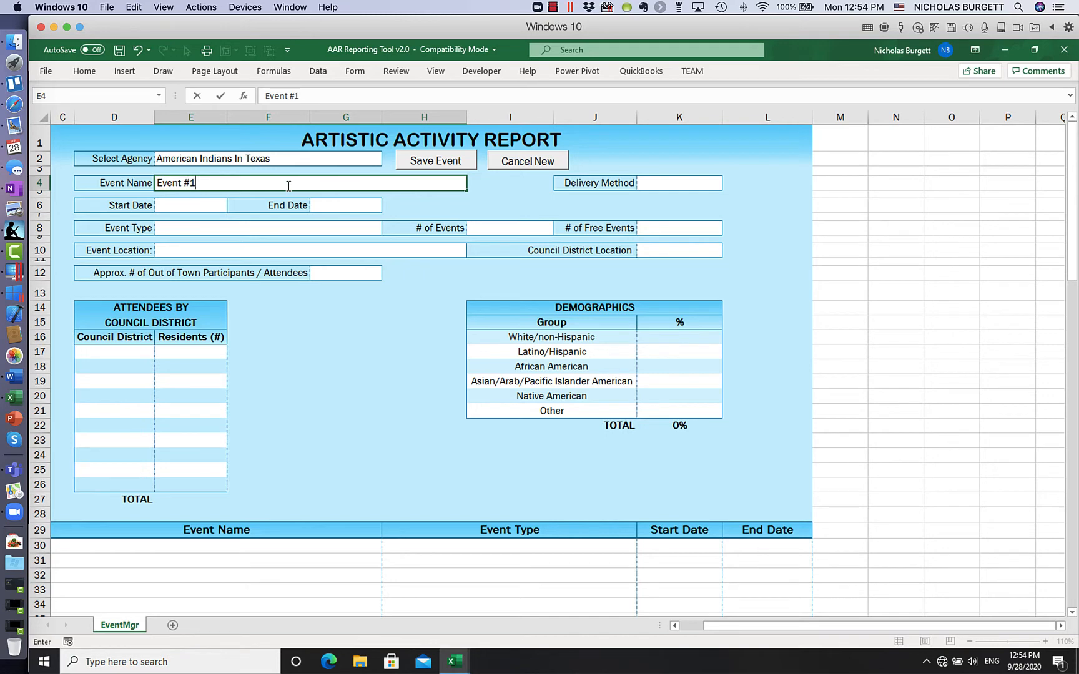
pyautogui.press('Tab')
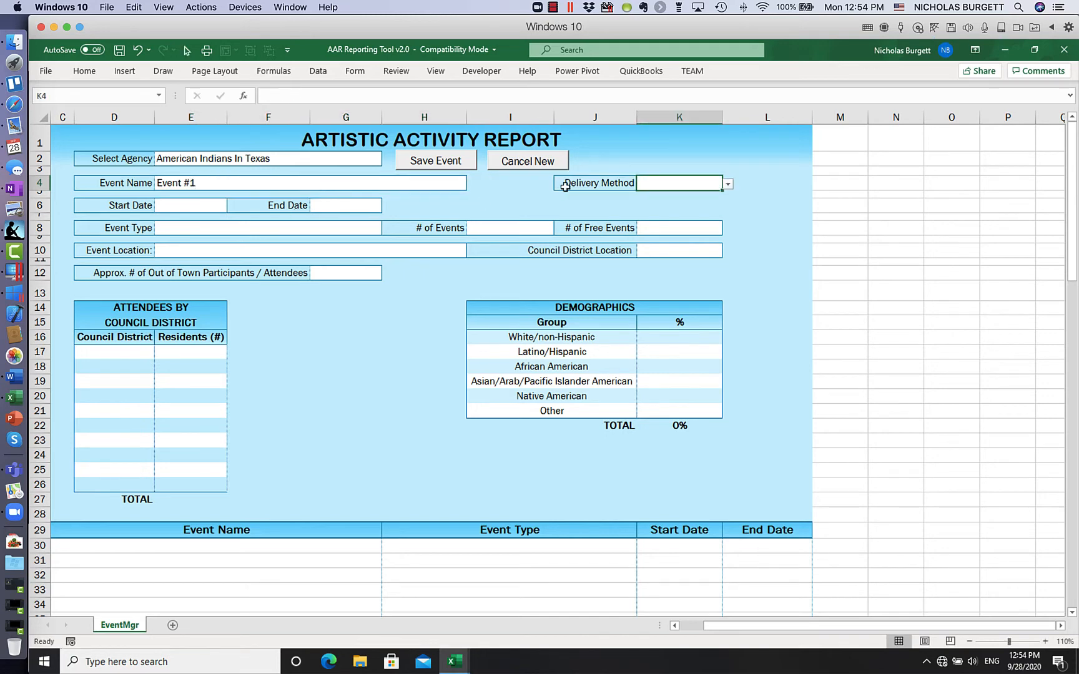
pyautogui.click(728, 184)
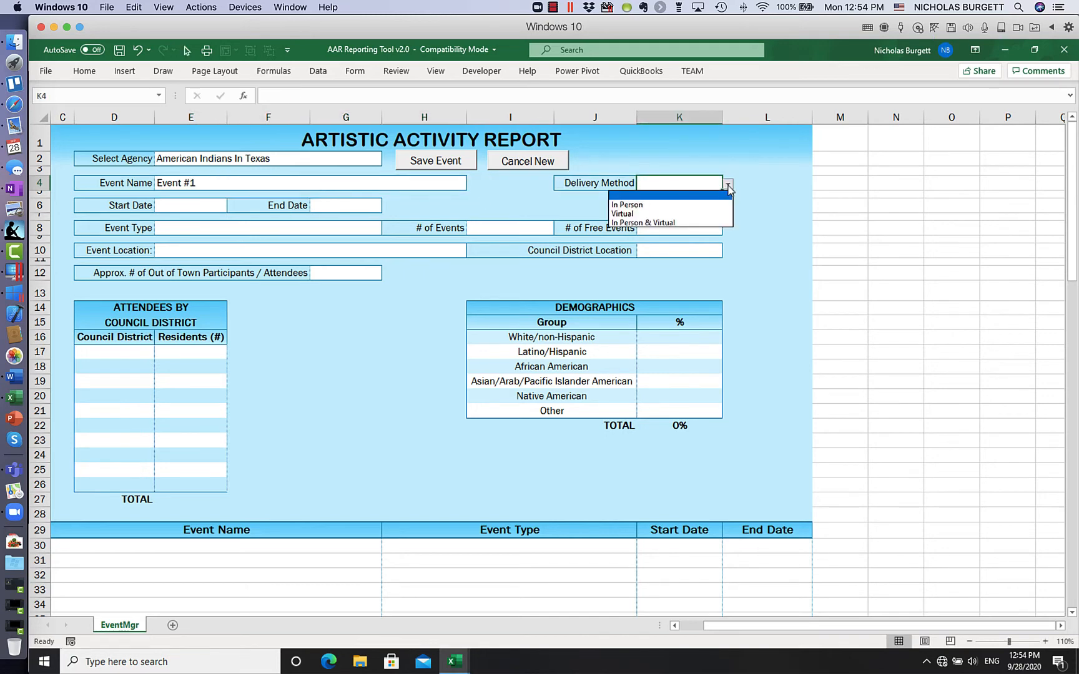
pyautogui.click(655, 205)
# Set the event's start date to 9-28 and its end date to 9-30.
pyautogui.click(187, 206)
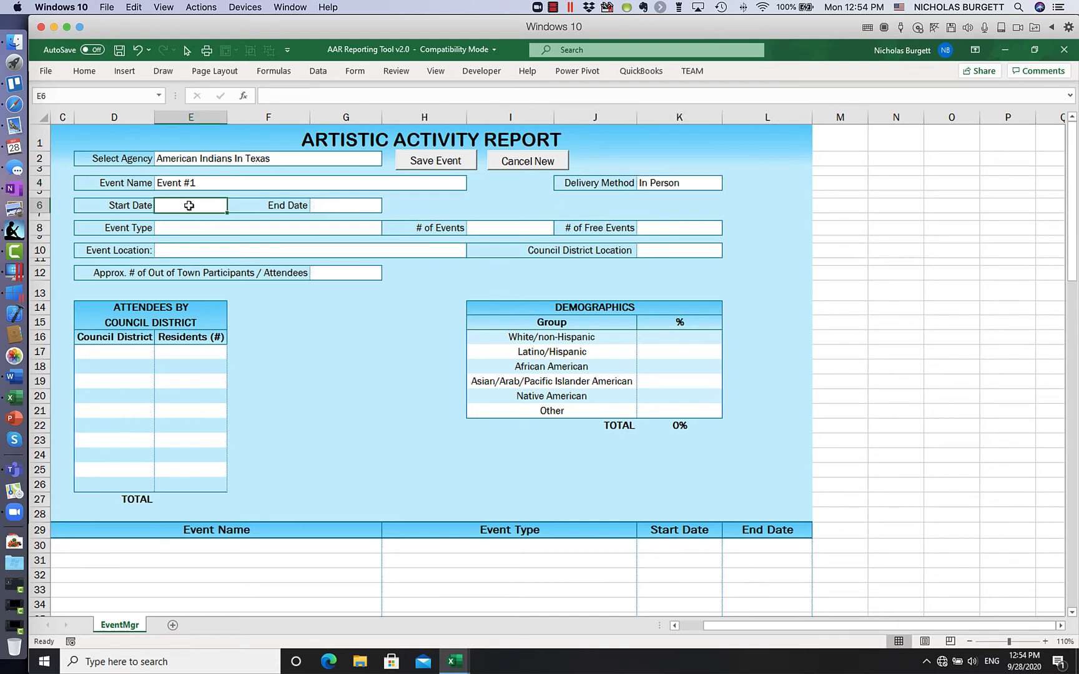
pyautogui.write('9-28')
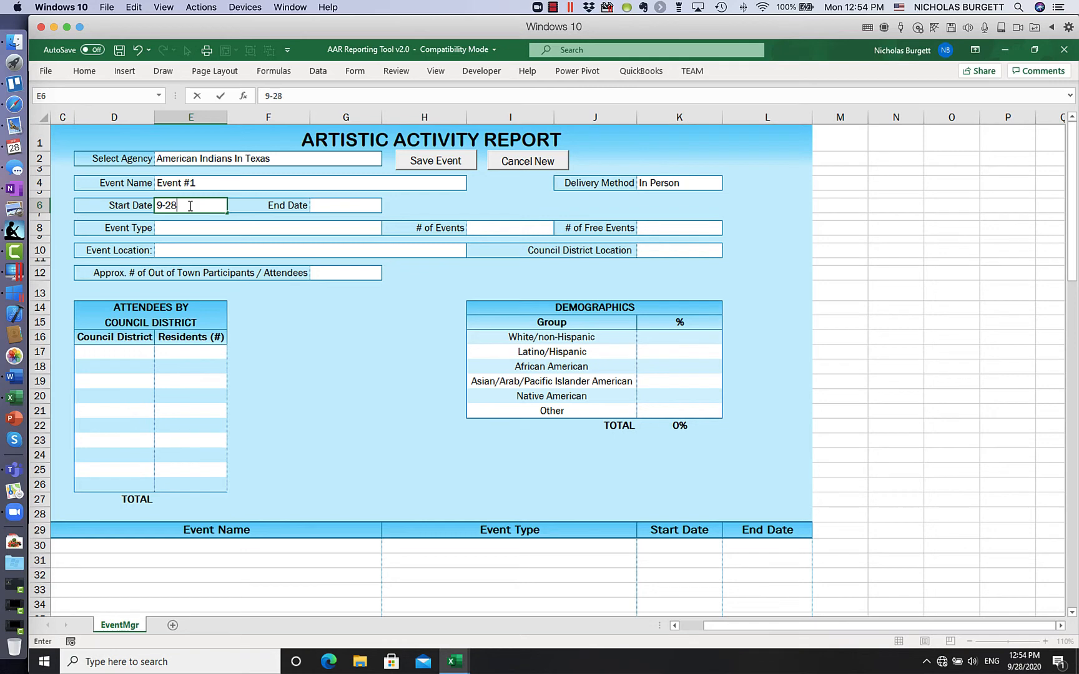
pyautogui.press('Tab')
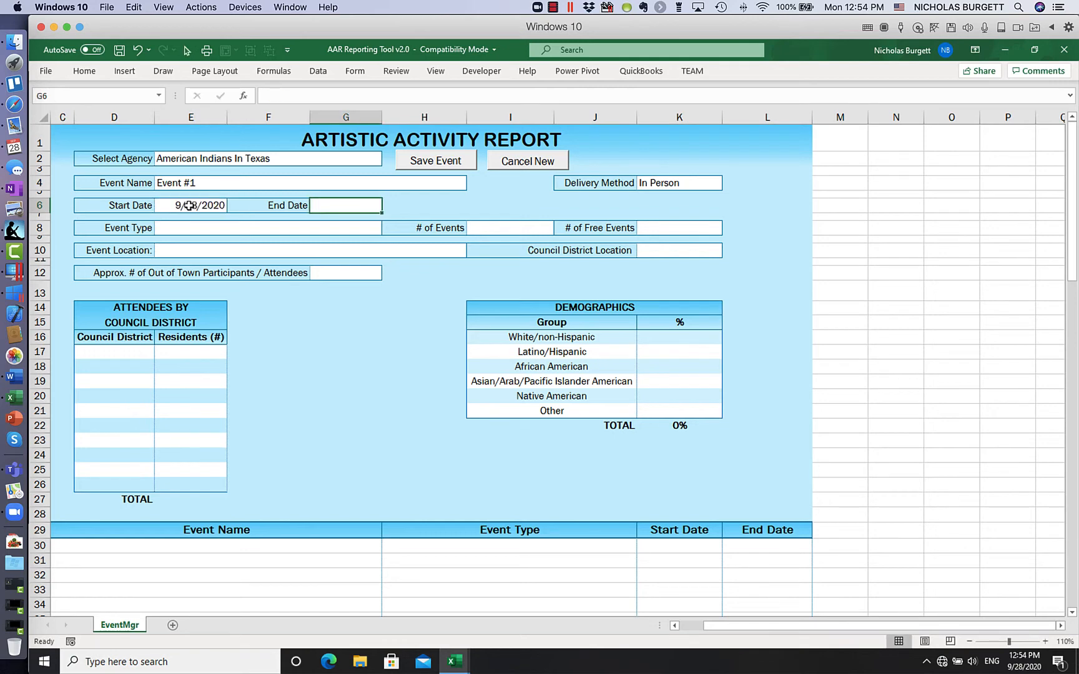
pyautogui.write('9-30')
pyautogui.press('Return')
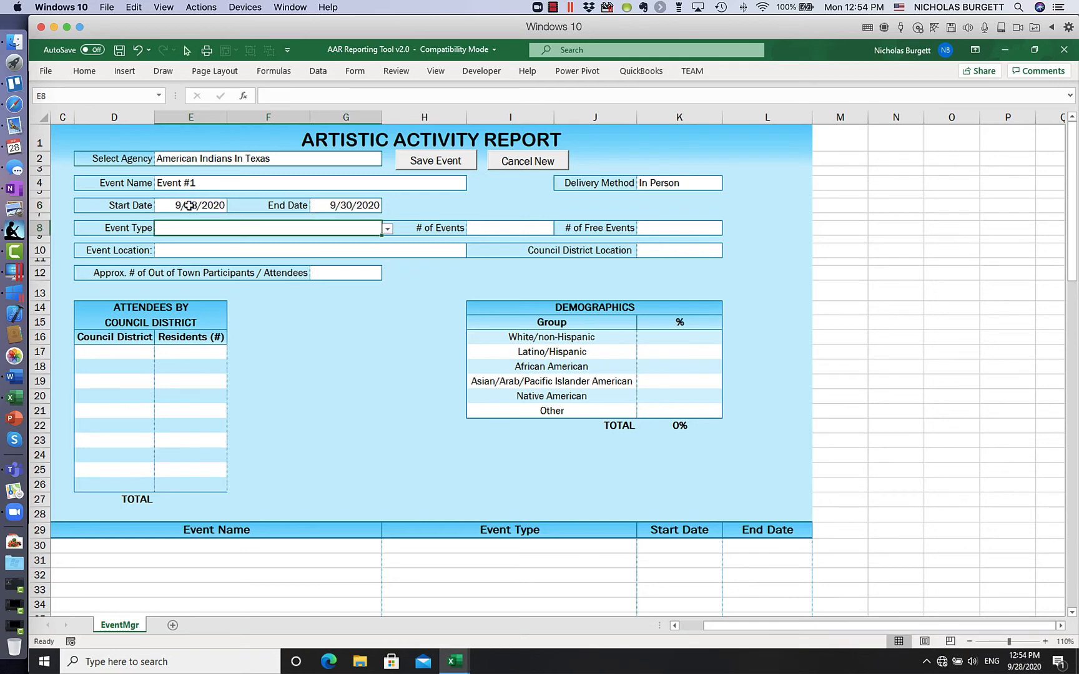
# Set the event type to Festivals, with 3 events and 3 free events.
pyautogui.click(388, 229)
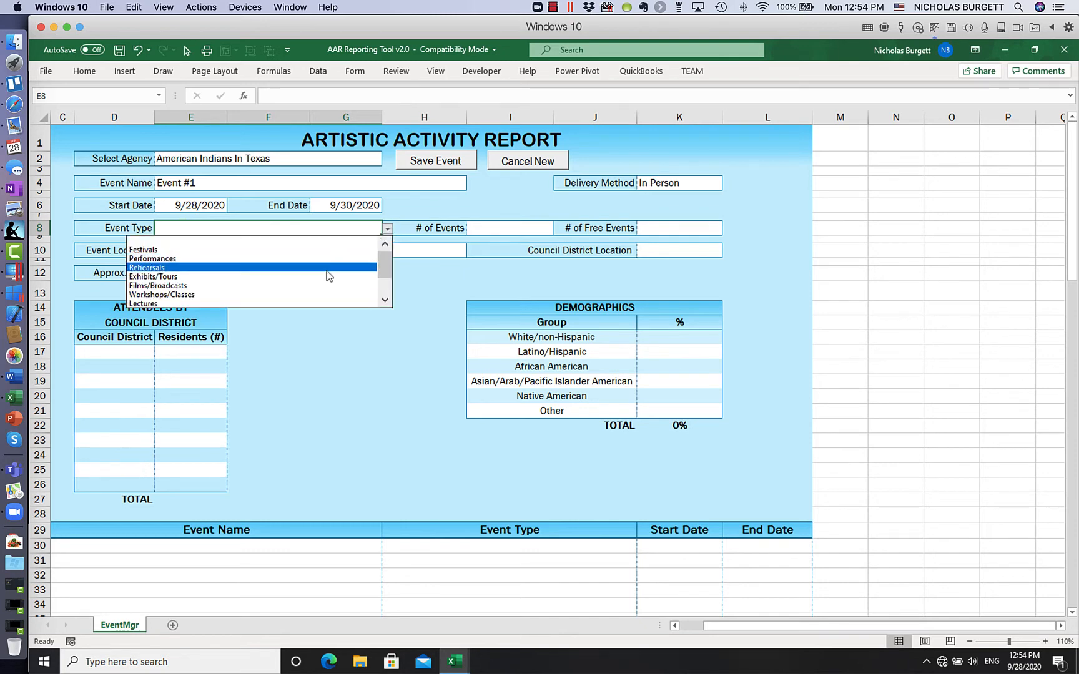
pyautogui.click(330, 250)
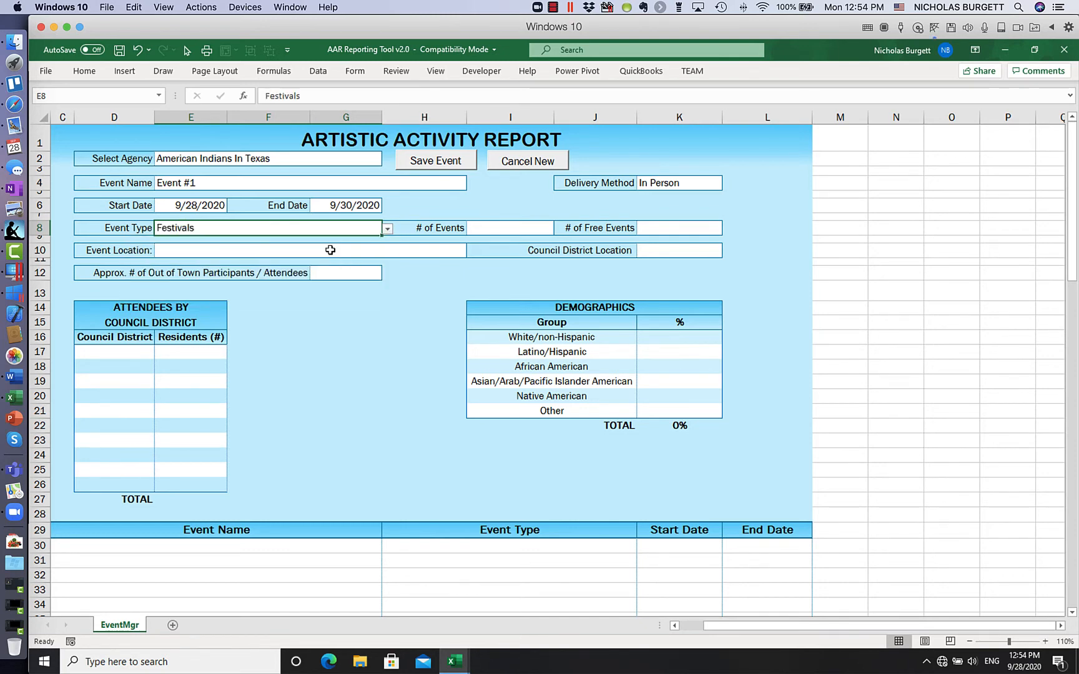
pyautogui.click(488, 230)
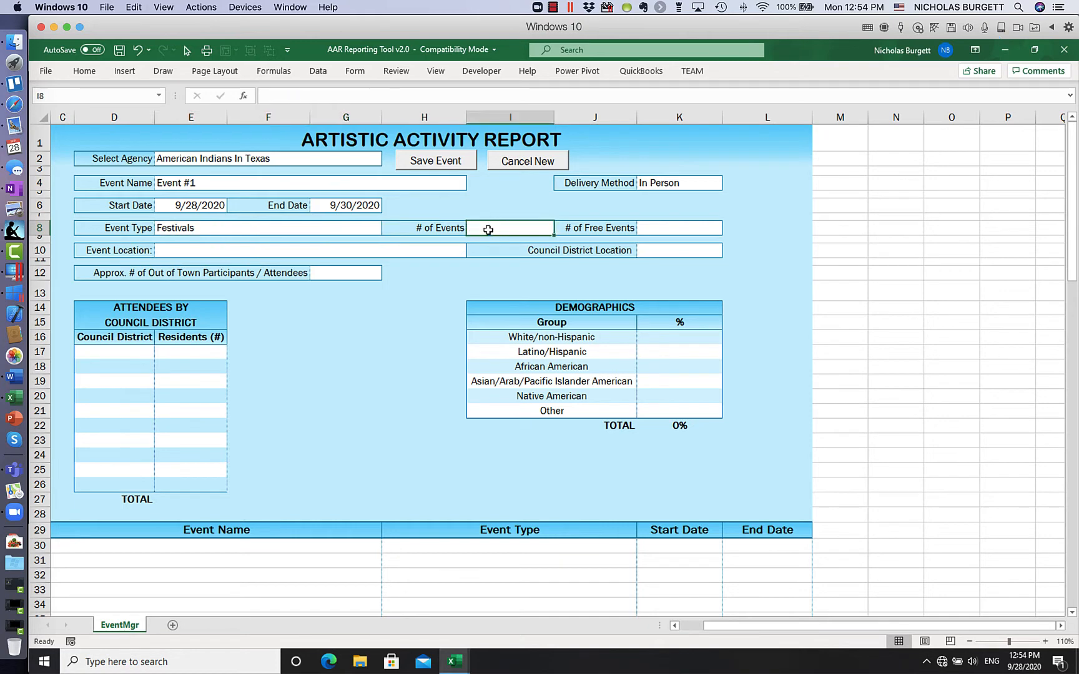
pyautogui.write('3')
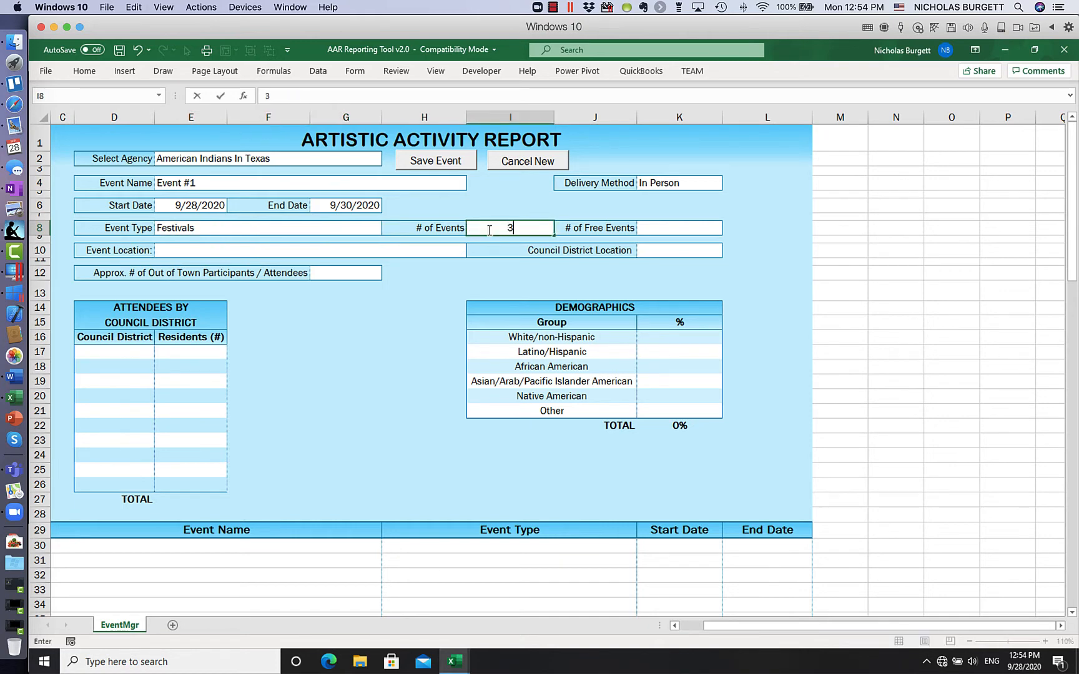
pyautogui.click(661, 225)
pyautogui.write('3')
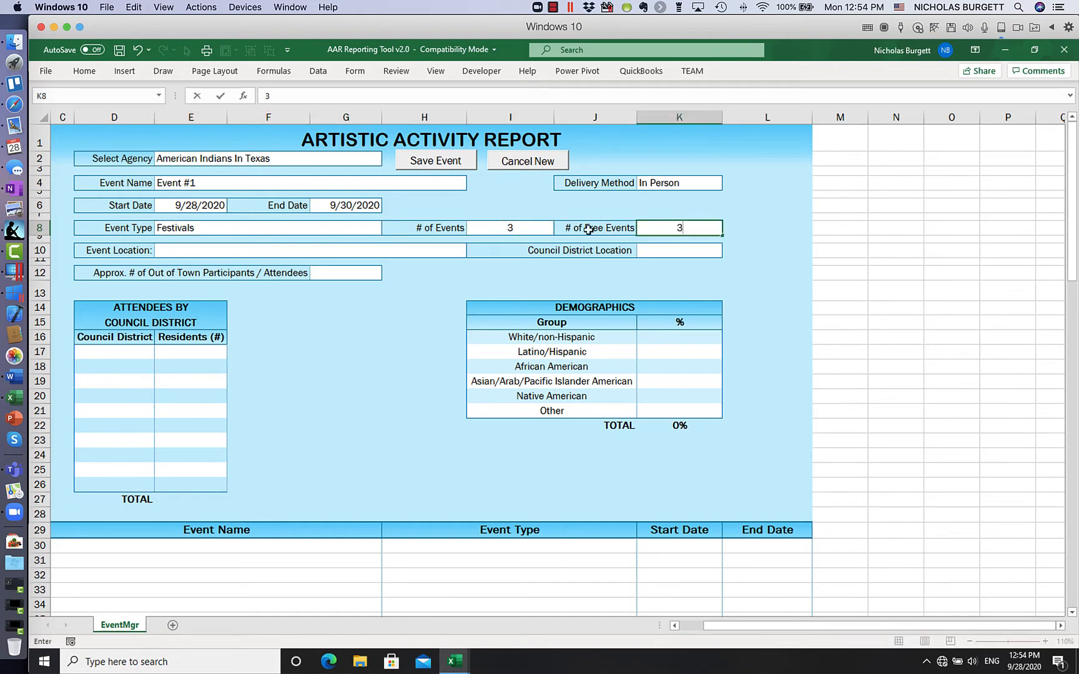
# Enter "Event location" as the event's location, with council district 1 and 100 out-of-town participants.
pyautogui.click(201, 248)
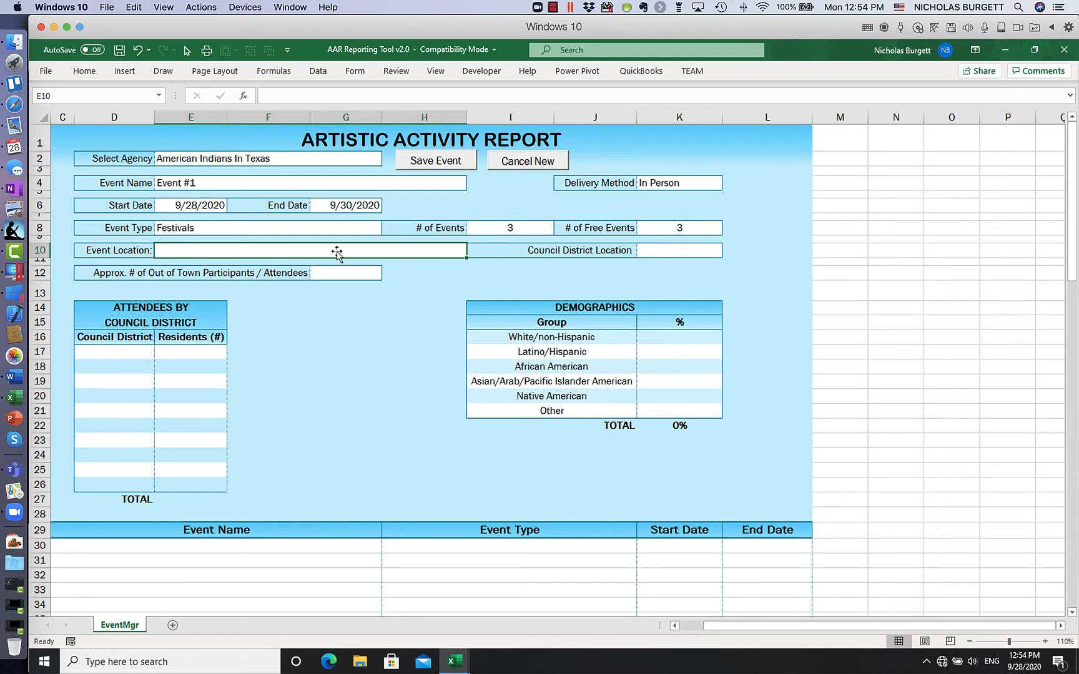
pyautogui.click(674, 254)
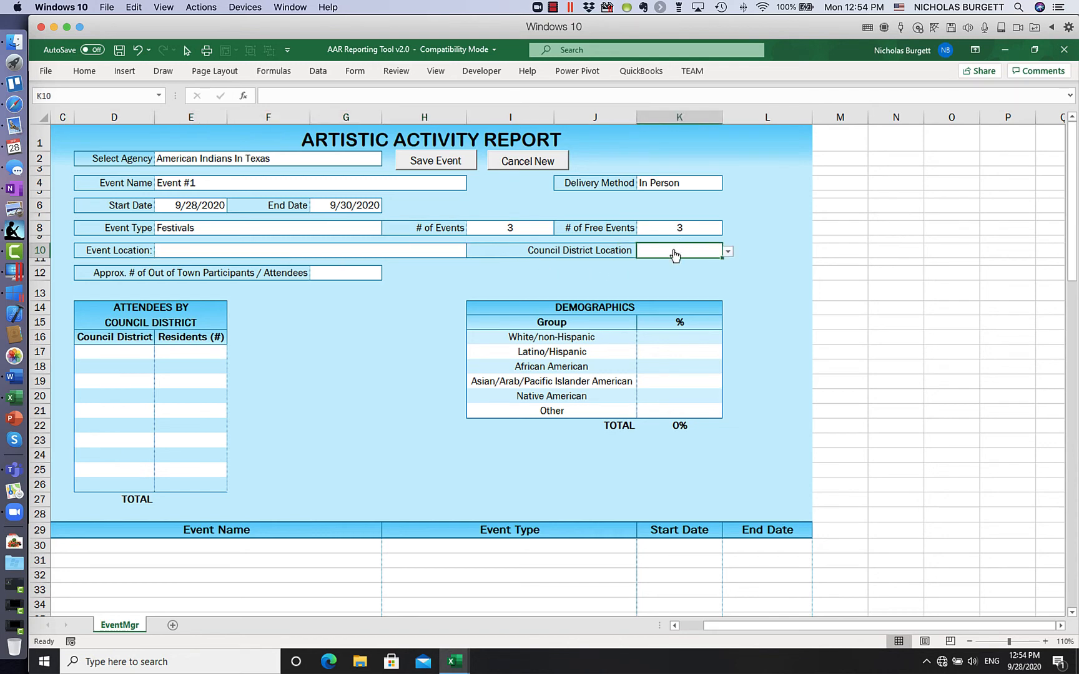
pyautogui.click(406, 251)
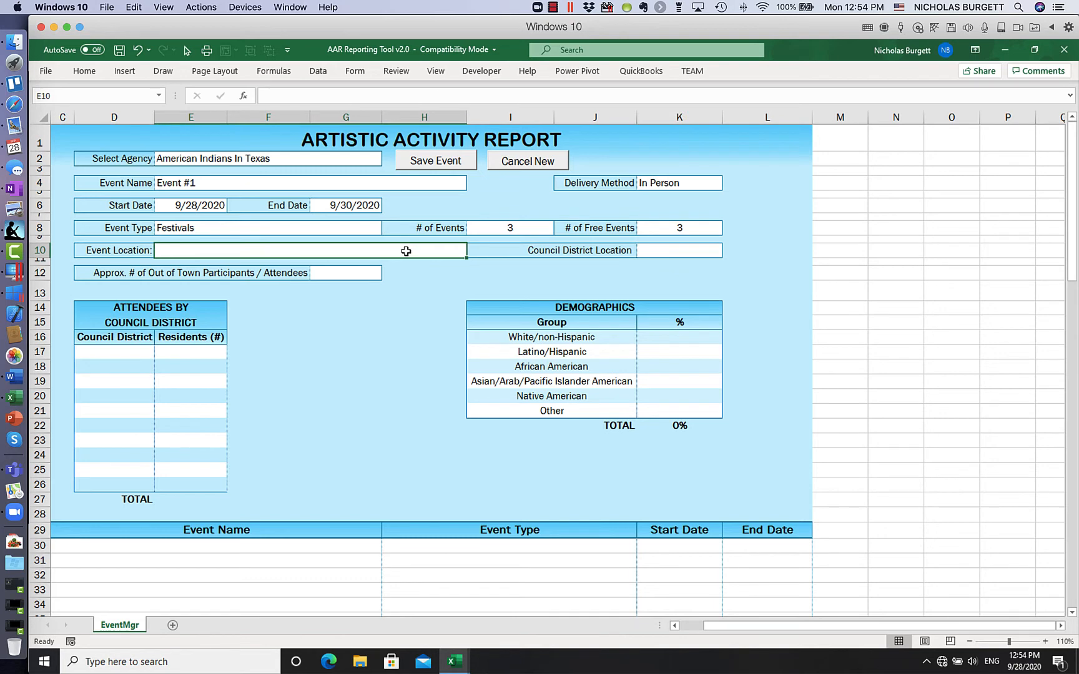
pyautogui.write('Ev')
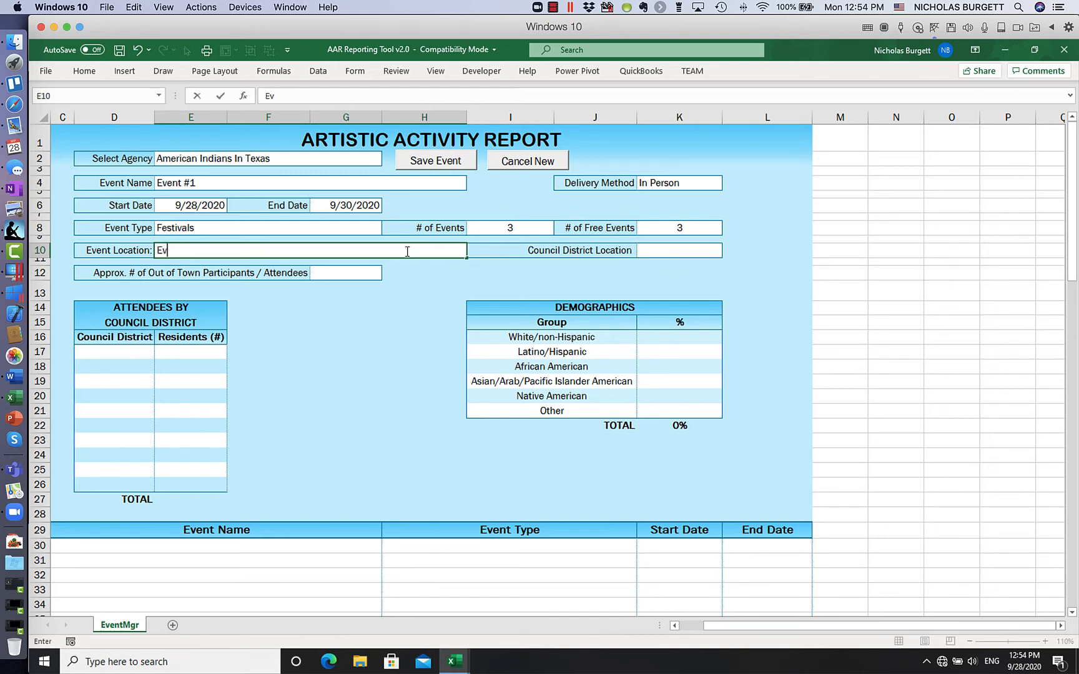
pyautogui.write('ent location')
pyautogui.press('Tab')
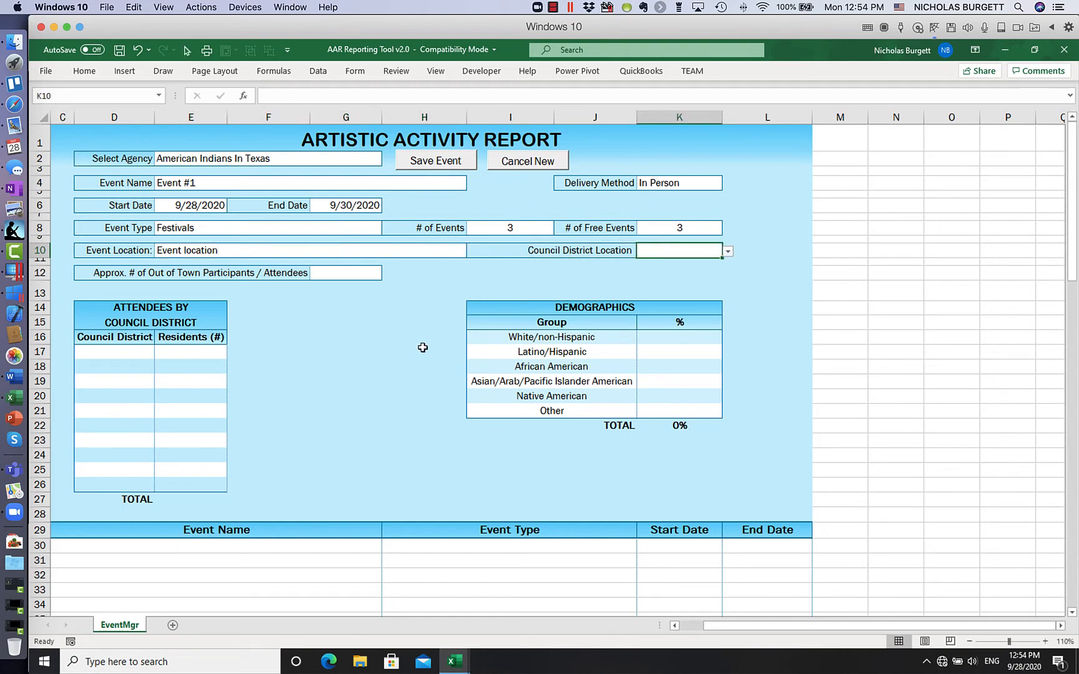
pyautogui.write('1')
pyautogui.press('Tab')
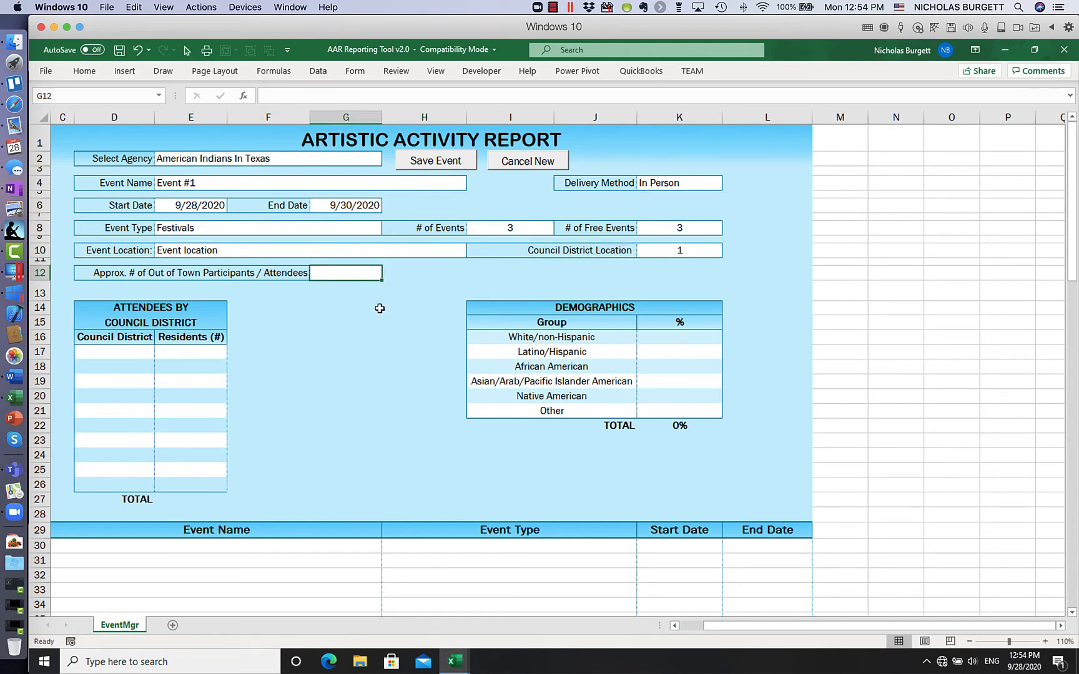
pyautogui.write('100')
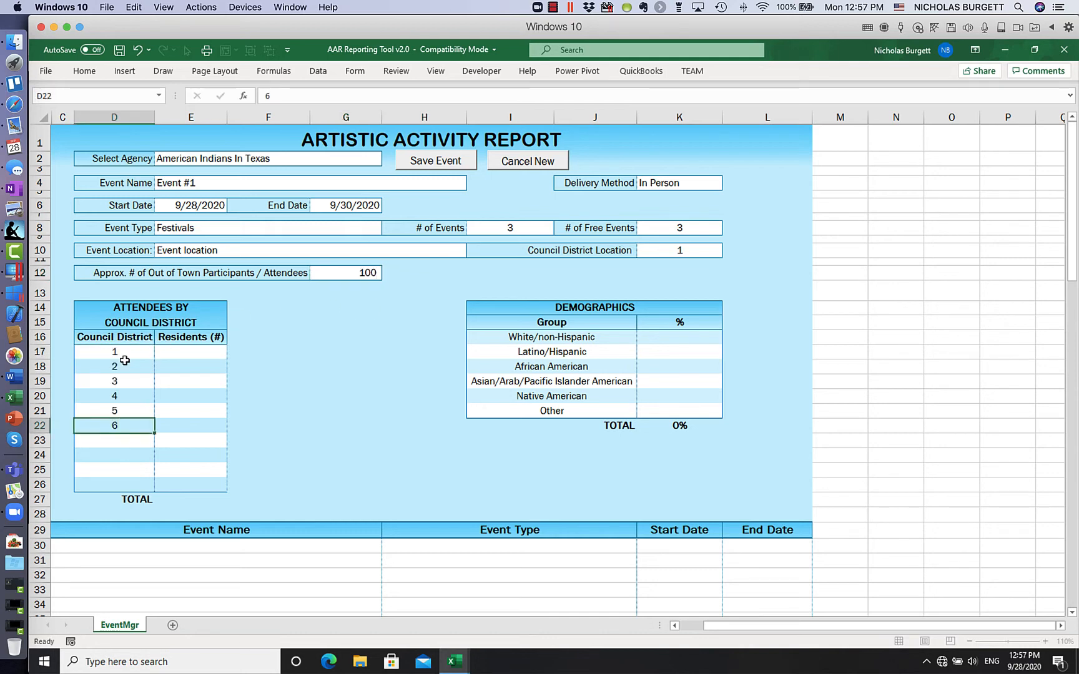
pyautogui.press('Return')
pyautogui.press('Up')
pyautogui.press('Up')
pyautogui.press('Up')
pyautogui.press('Up')
pyautogui.press('Up')
pyautogui.press('Up')
pyautogui.press('Up')
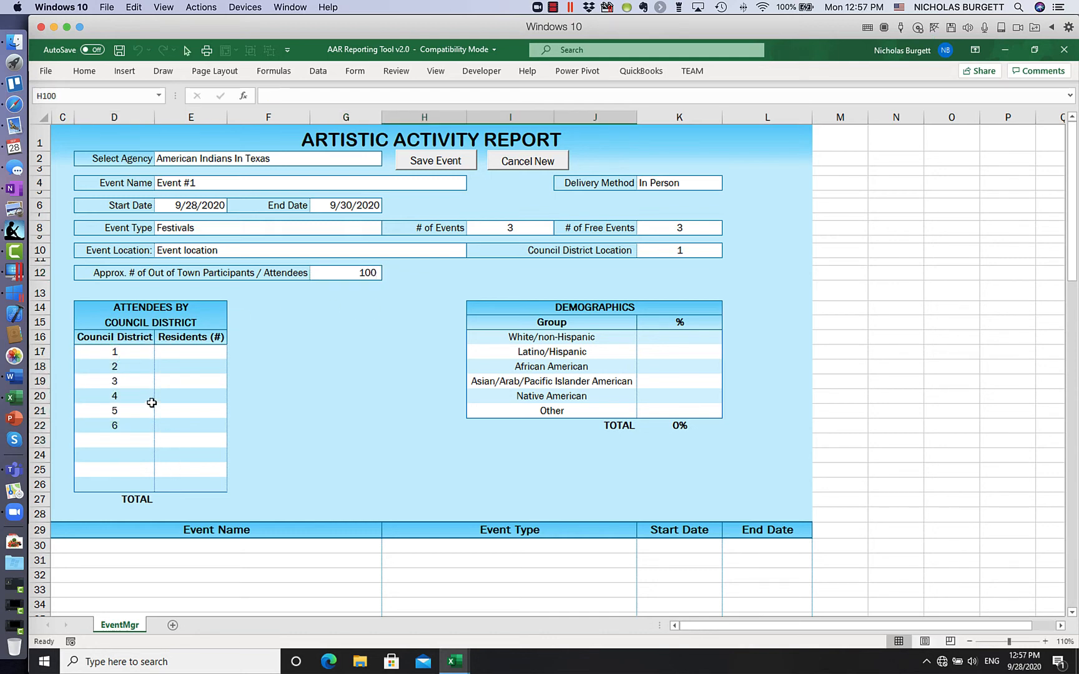
# Enter resident attendee counts of 100, 300, 200, 300, 300 and 400 for council districts 1 through 6.
pyautogui.click(184, 350)
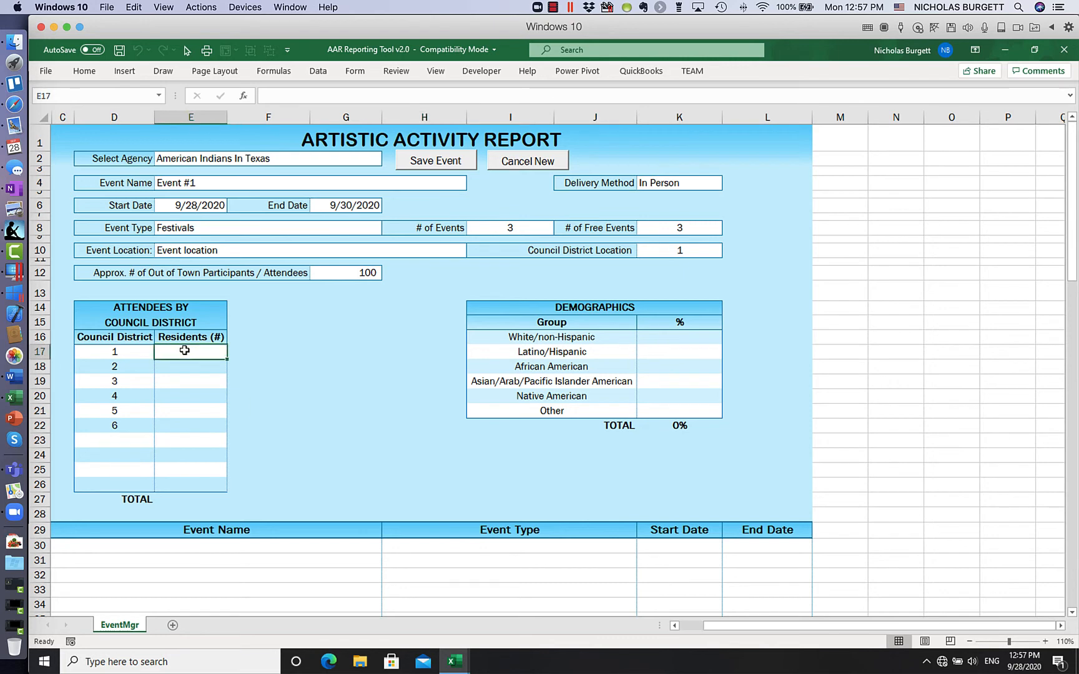
pyautogui.write('100')
pyautogui.press('Return')
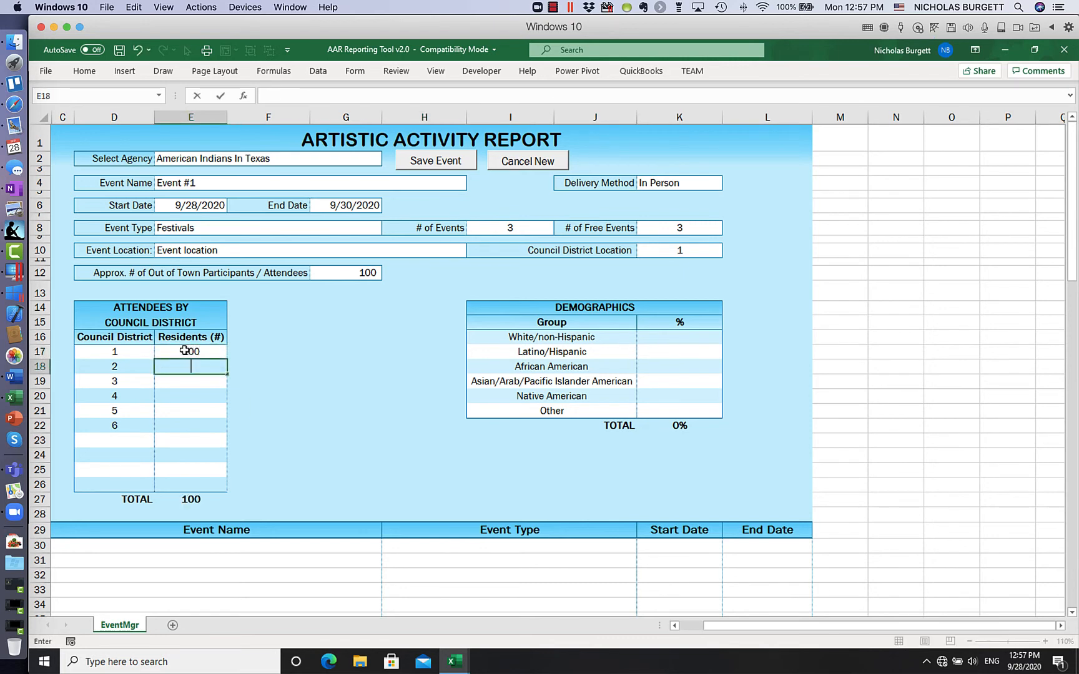
pyautogui.write('300')
pyautogui.press('Return')
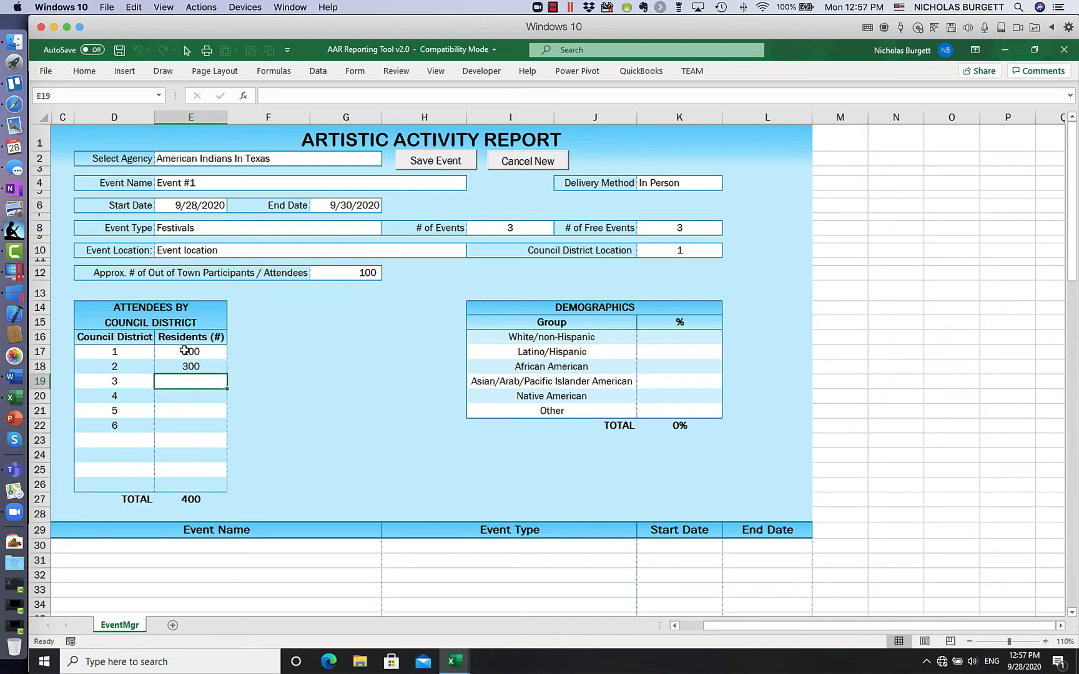
pyautogui.write('200')
pyautogui.press('Return')
pyautogui.write('300')
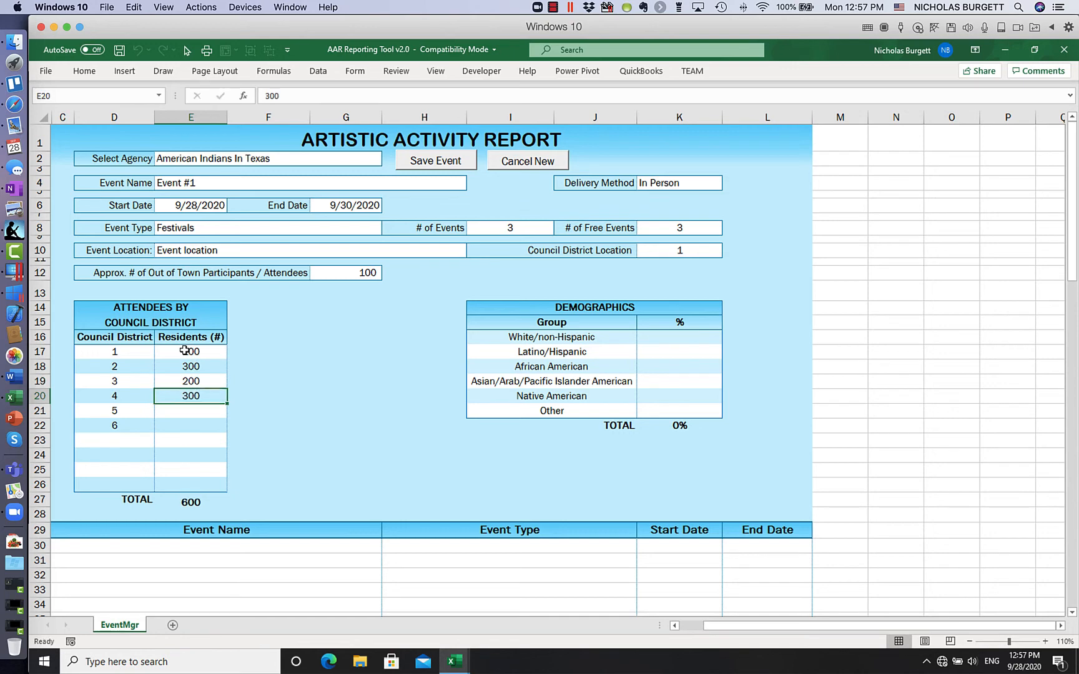
pyautogui.press('Return')
pyautogui.write('300')
pyautogui.press('Return')
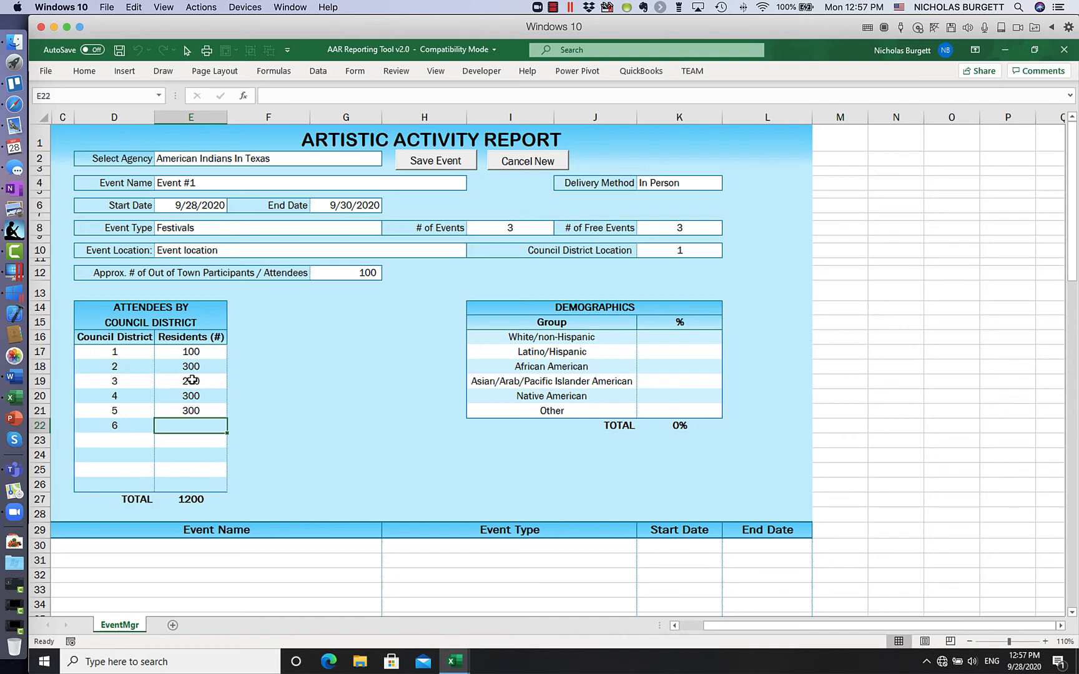
pyautogui.write('400')
pyautogui.press('Return')
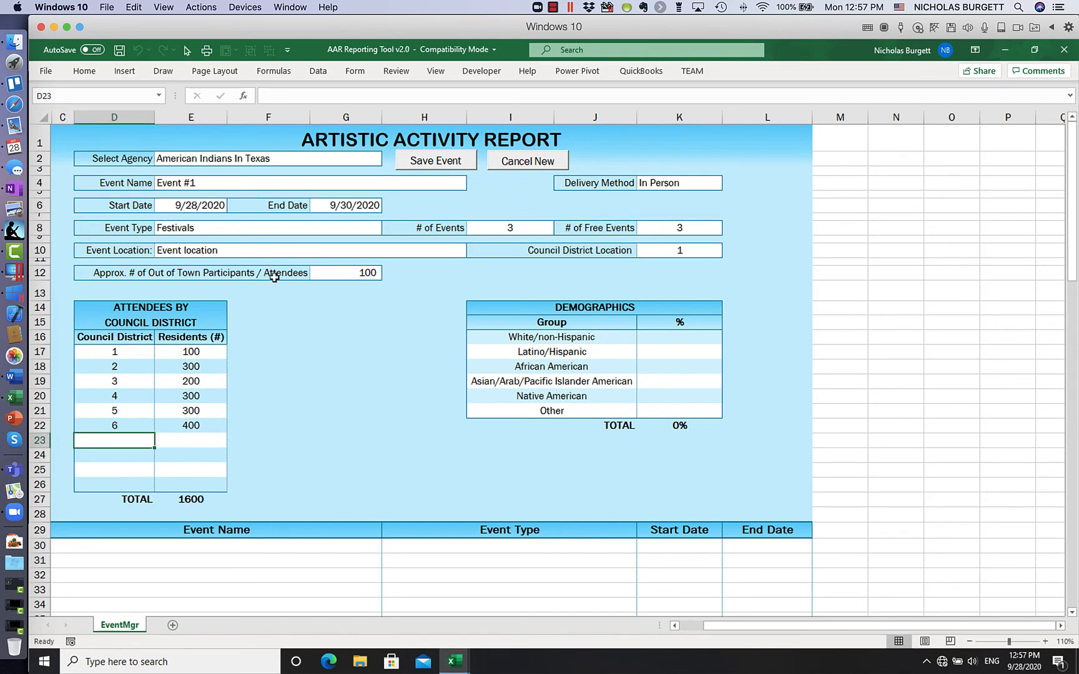
# Try to save the event with the demographics left blank, and dismiss the message.
pyautogui.click(440, 162)
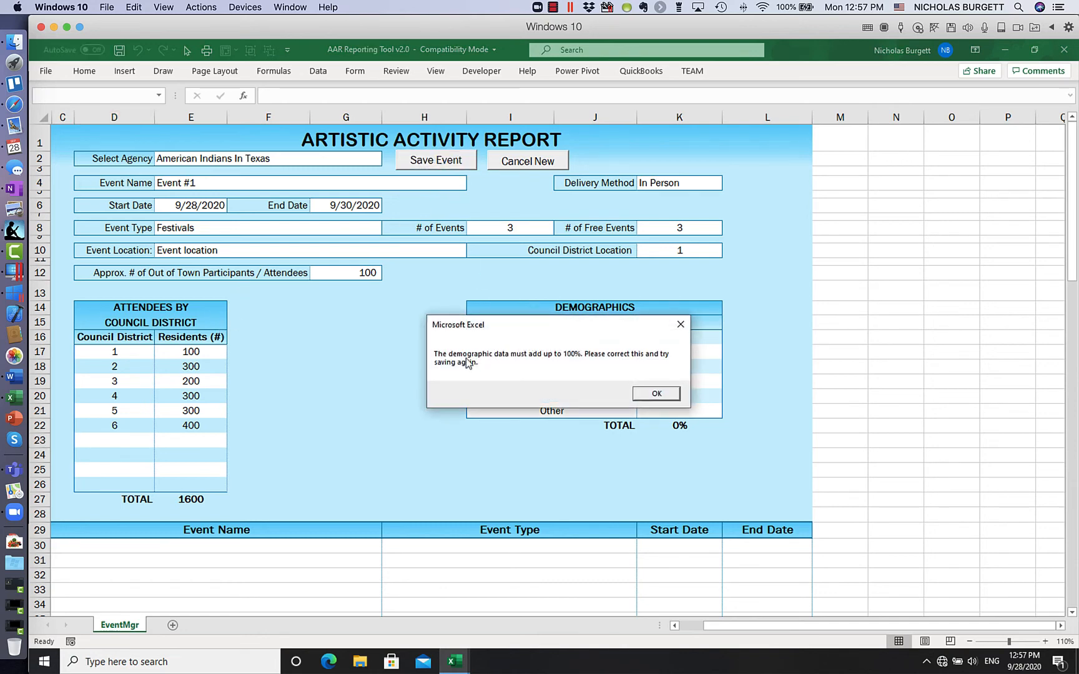
pyautogui.click(662, 397)
# Set the demographics to 30% White/non-Hispanic, 30% Latino/Hispanic, 30% African American and 10% Asian/Arab/Pacific Islander American, and save the event.
pyautogui.click(673, 338)
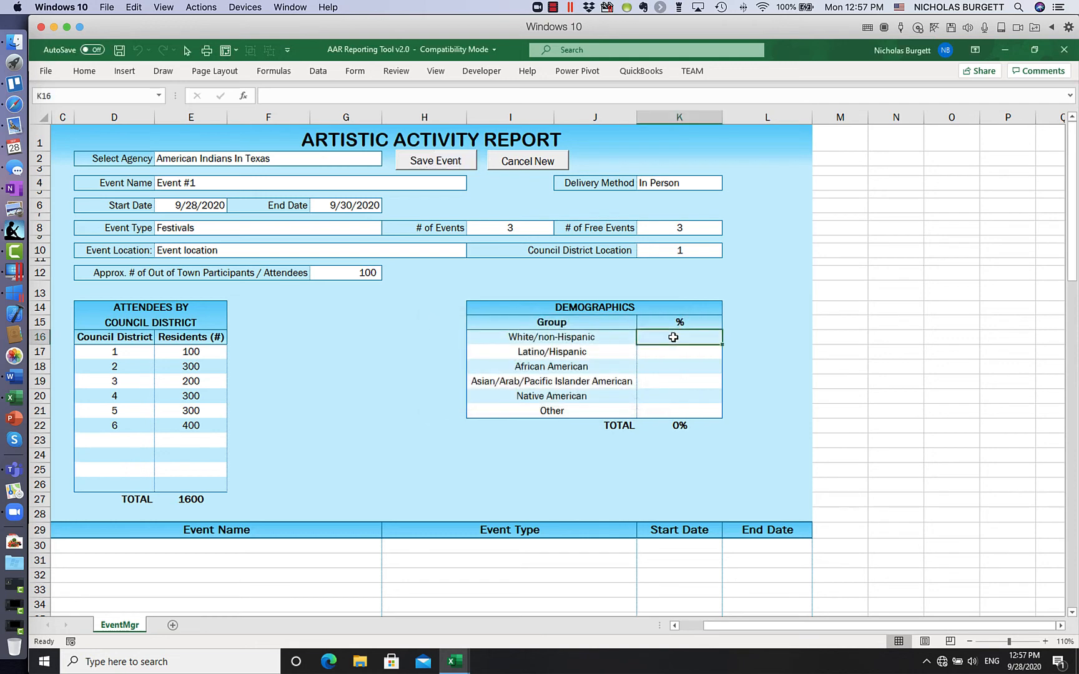
pyautogui.write('30')
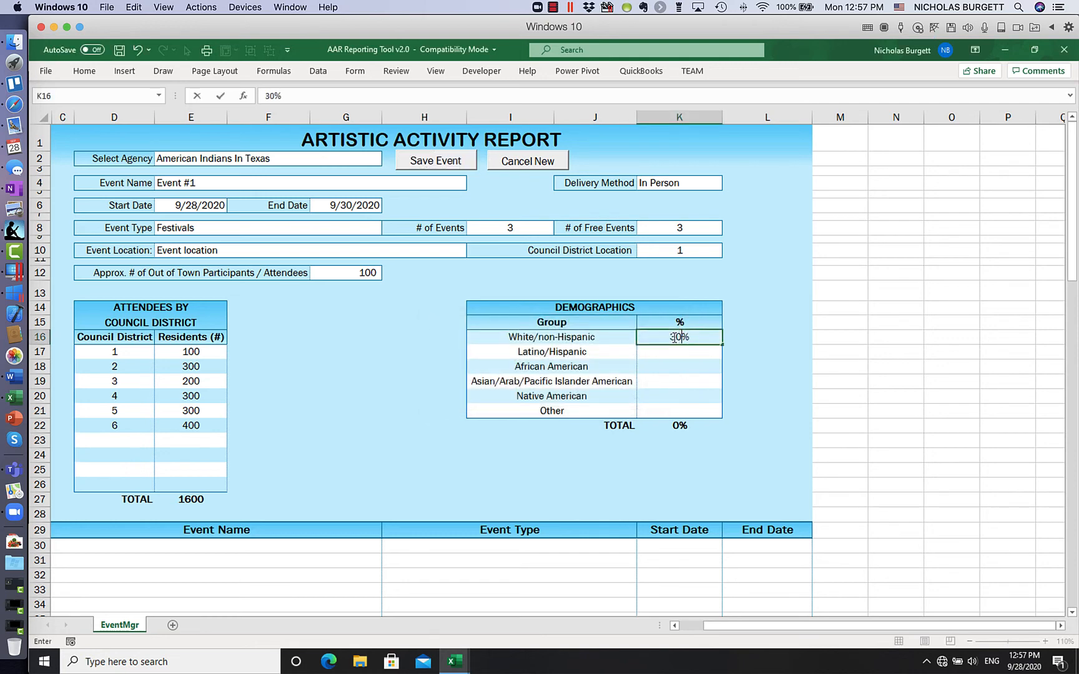
pyautogui.press('Return')
pyautogui.write('30')
pyautogui.press('Return')
pyautogui.write('30')
pyautogui.press('Return')
pyautogui.write('10')
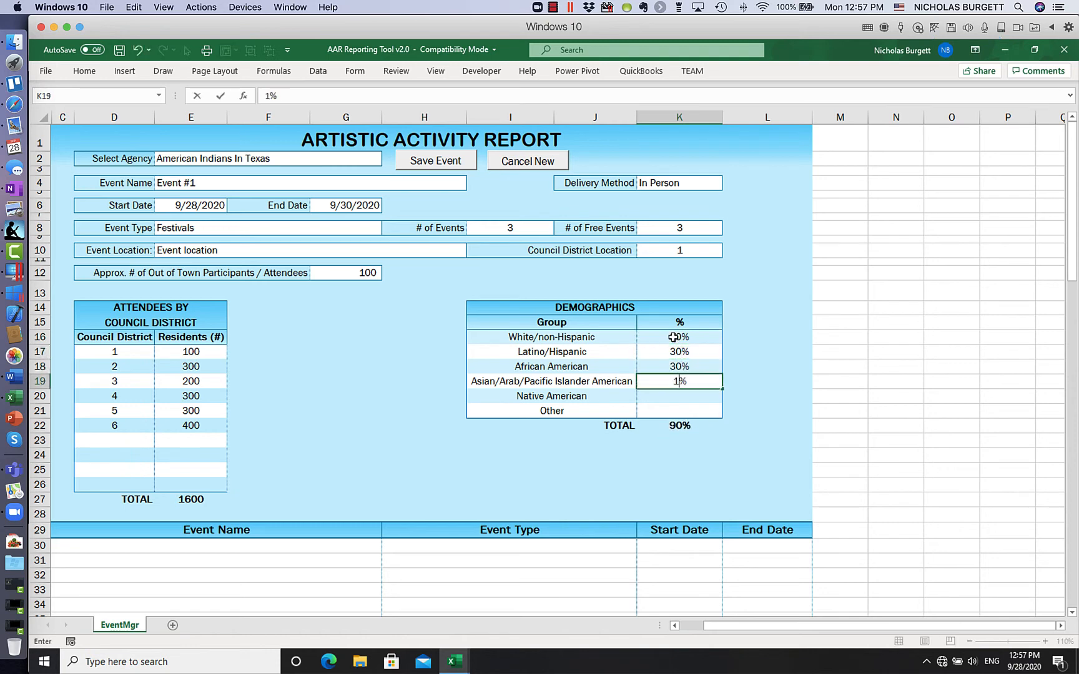
pyautogui.press('Return')
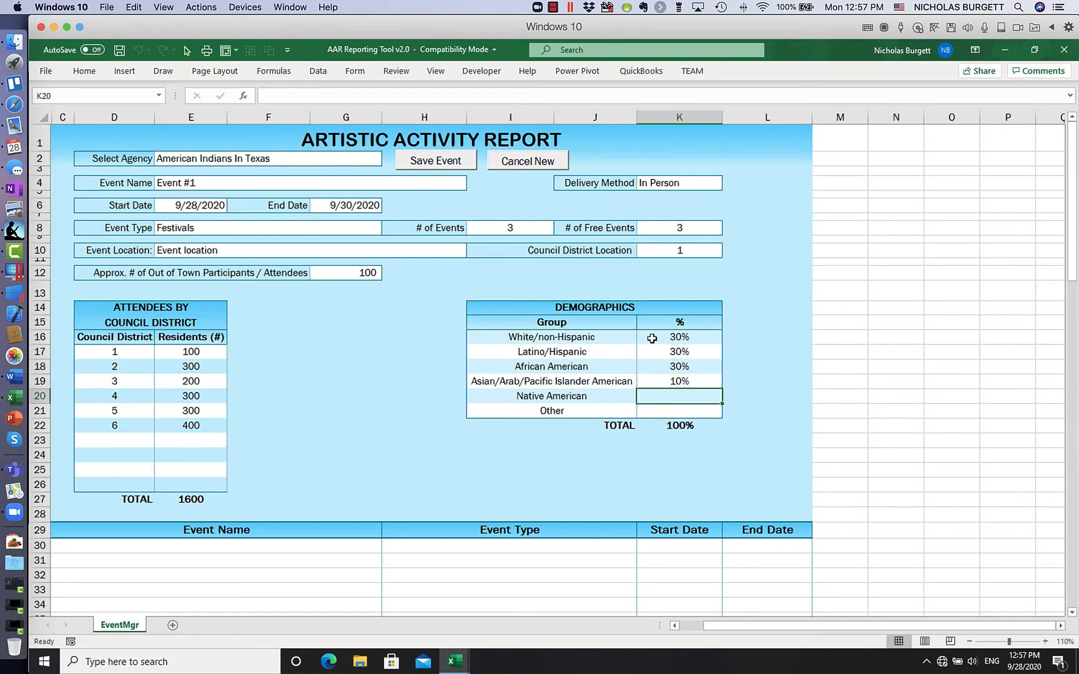
pyautogui.click(438, 163)
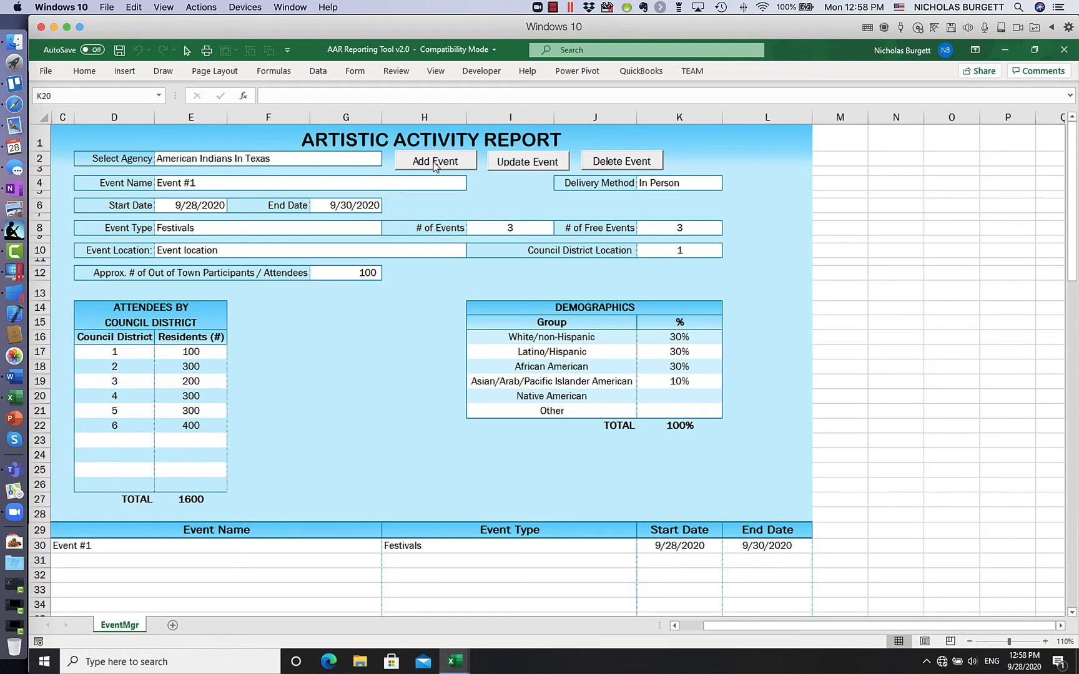
# Add a new event named "Event #2" and try to save it with the demographics blank, dismissing the message.
pyautogui.click(435, 162)
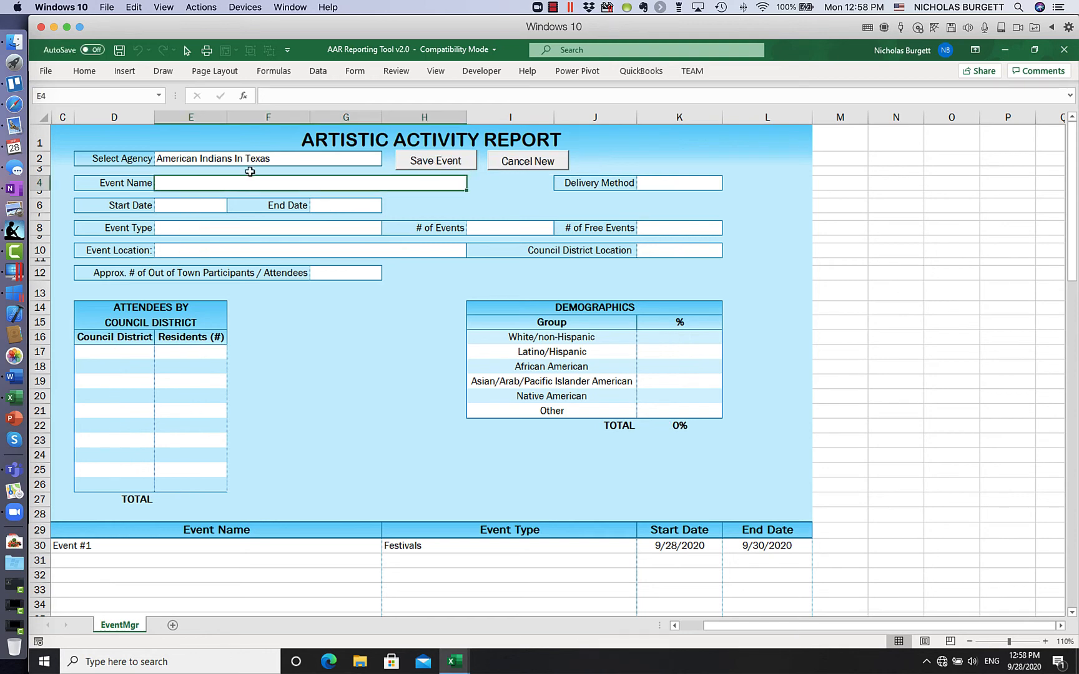
pyautogui.write('Event #2')
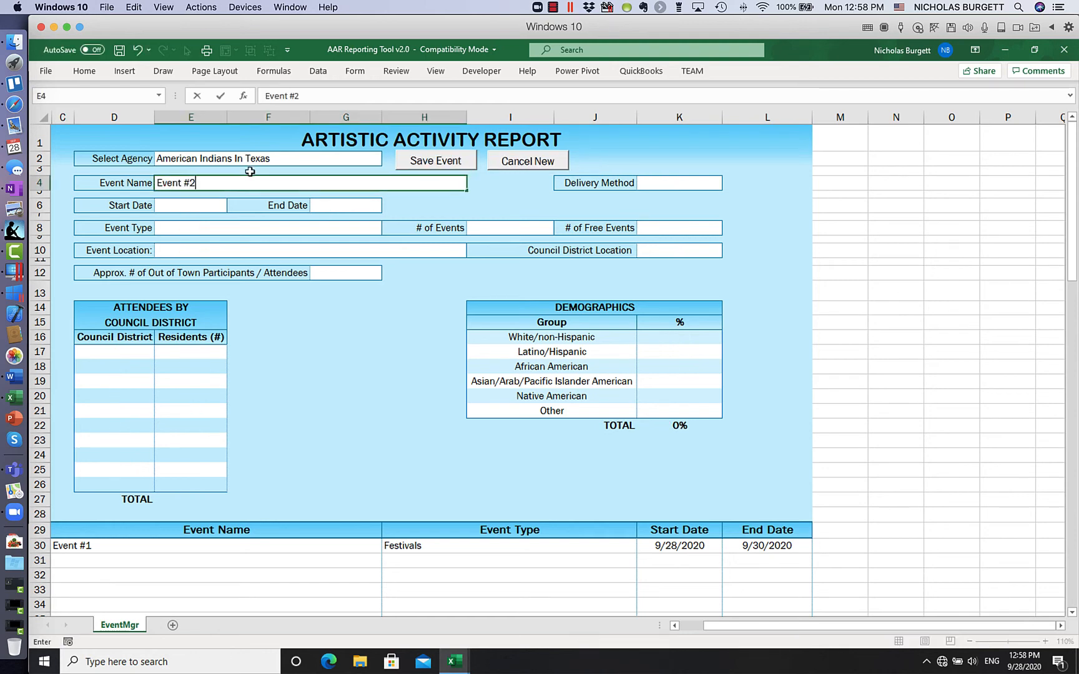
pyautogui.press('Tab')
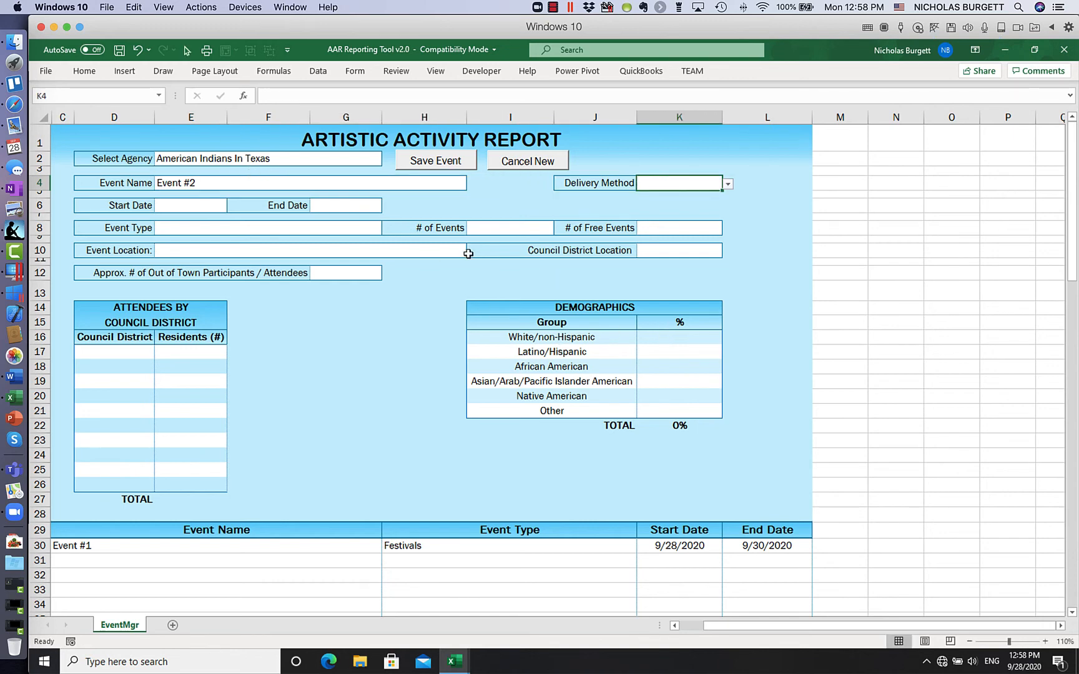
pyautogui.click(447, 161)
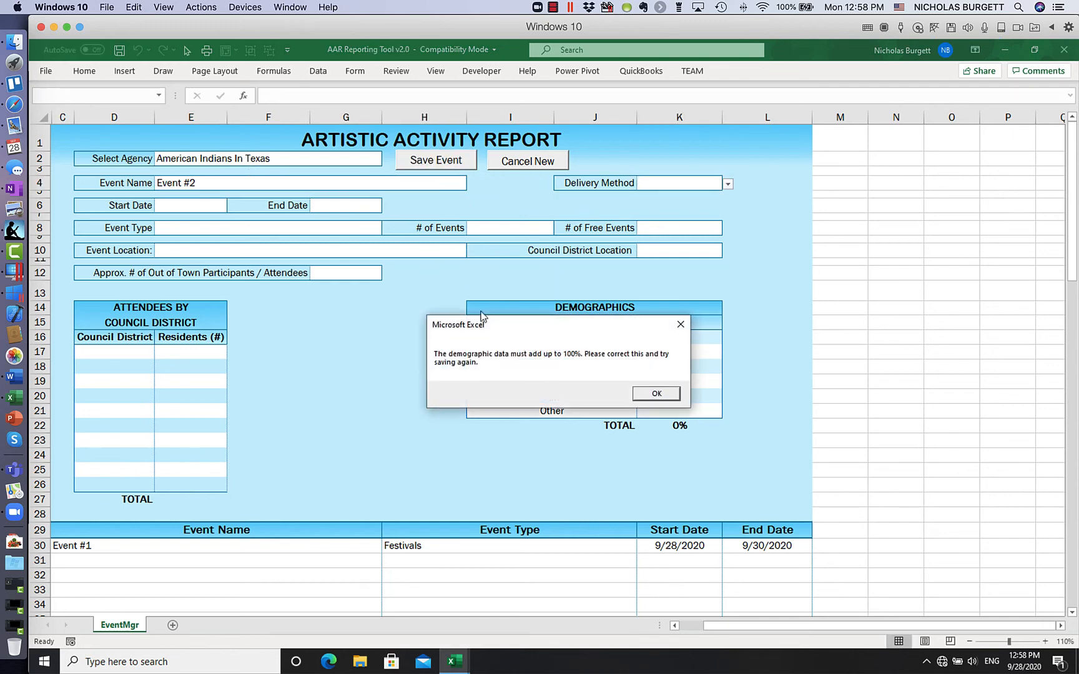
pyautogui.click(672, 396)
# Set the White/non-Hispanic share of Event #2 to 100% and save the event.
pyautogui.click(670, 337)
pyautogui.write('100')
pyautogui.press('Return')
pyautogui.click(435, 161)
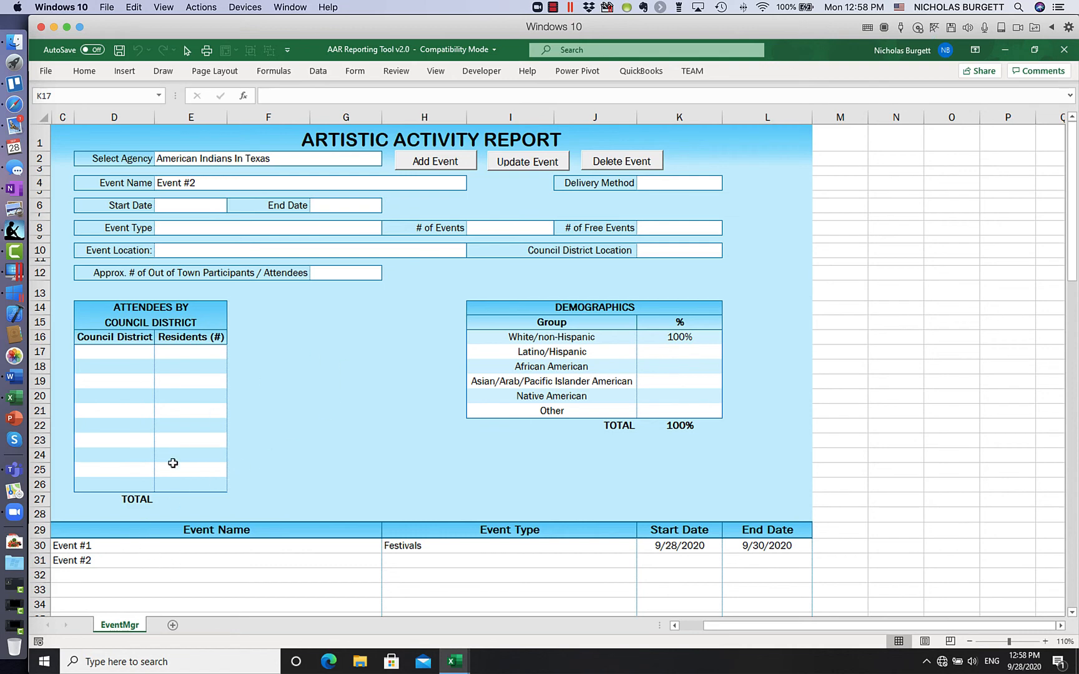
# Load Event #1 from the event list, set its number of events to 4, and update the record.
pyautogui.click(108, 547)
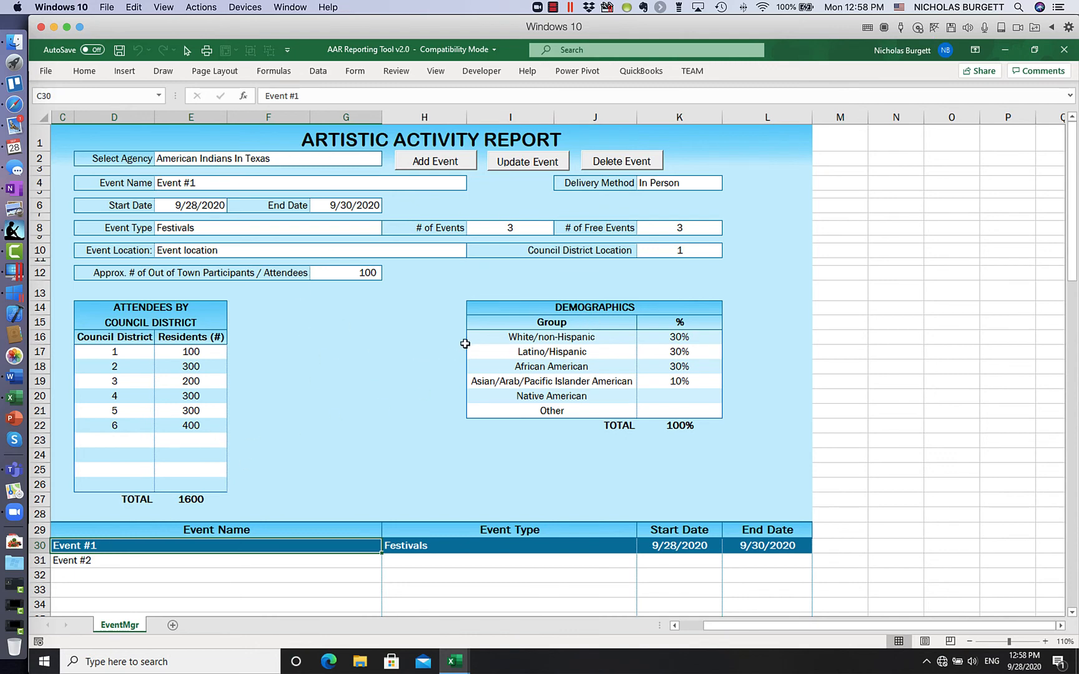
pyautogui.click(532, 226)
pyautogui.write('4')
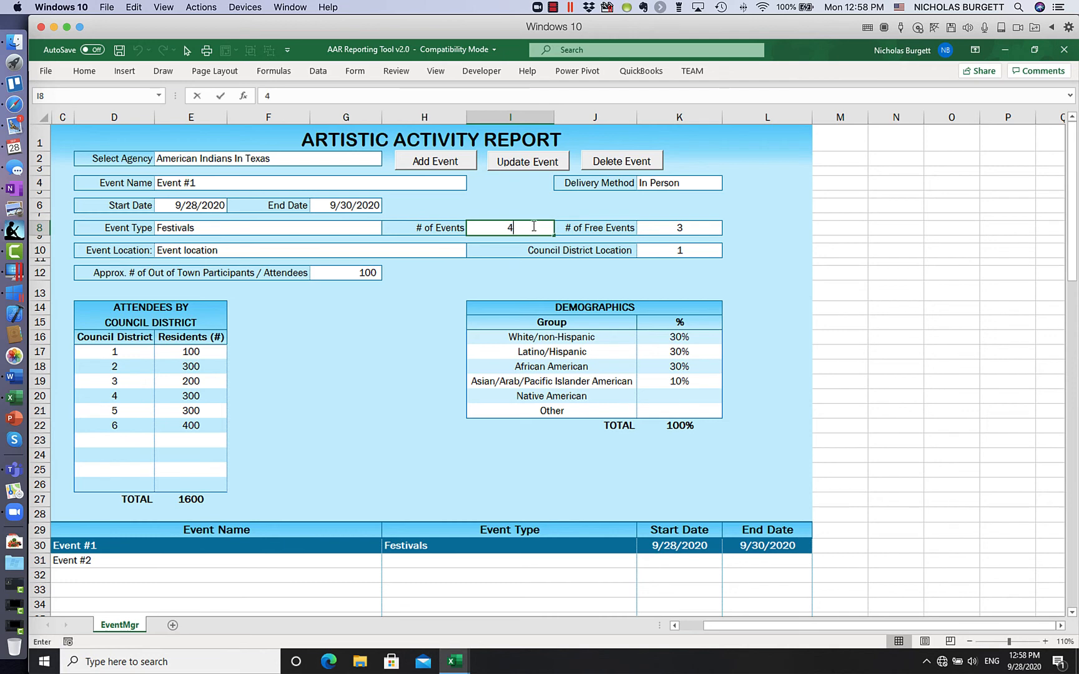
pyautogui.click(525, 161)
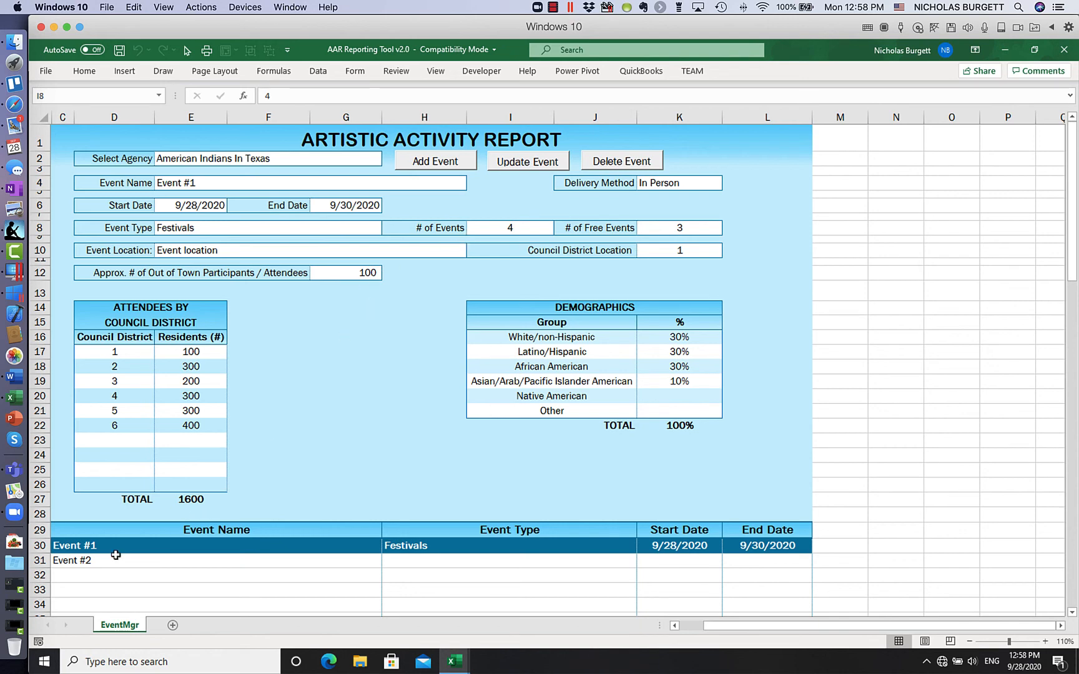
# Select Event #2 in the event list and delete it.
pyautogui.click(94, 563)
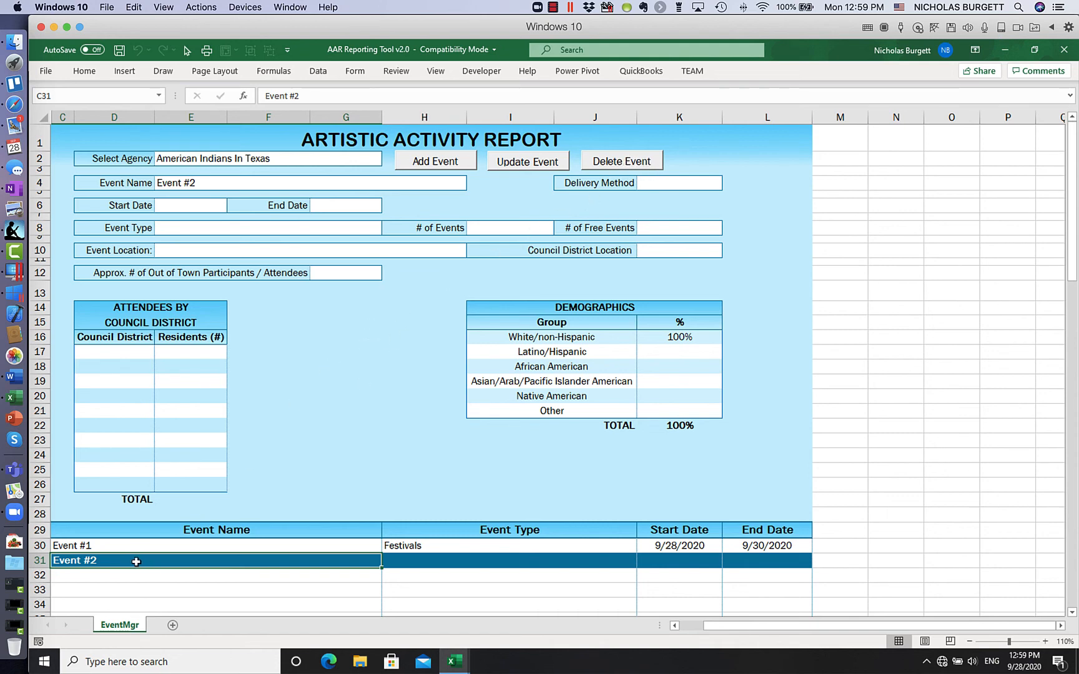
pyautogui.click(622, 163)
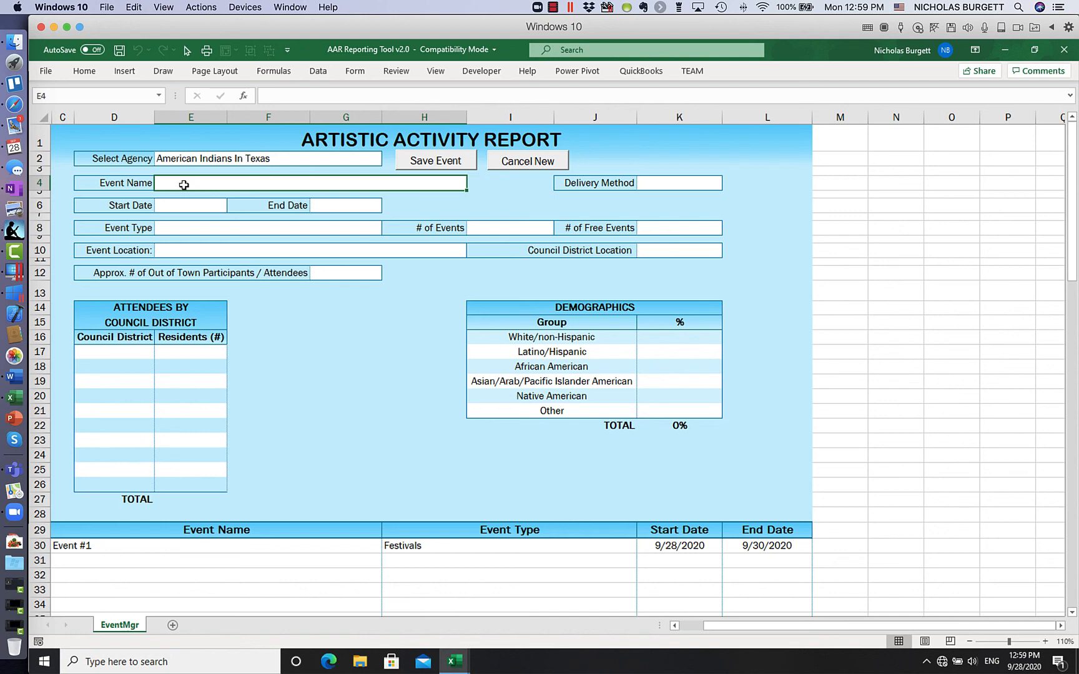
# Enter "Event #3" as the name of a new event, and cancel the new entry.
pyautogui.write('Event #3')
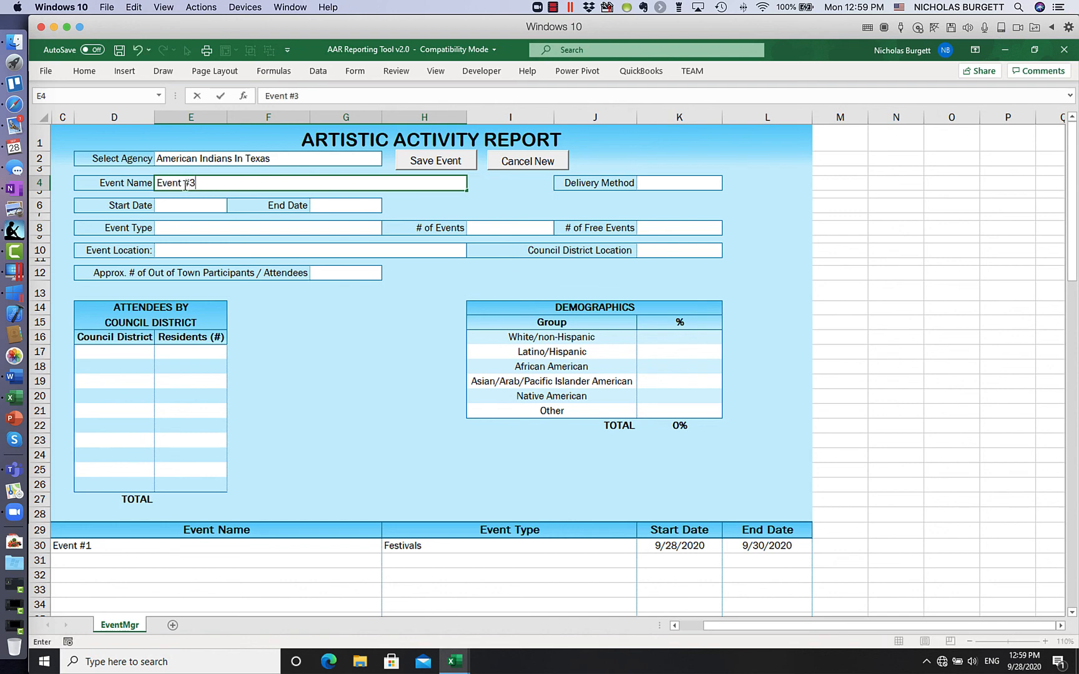
pyautogui.press('Tab')
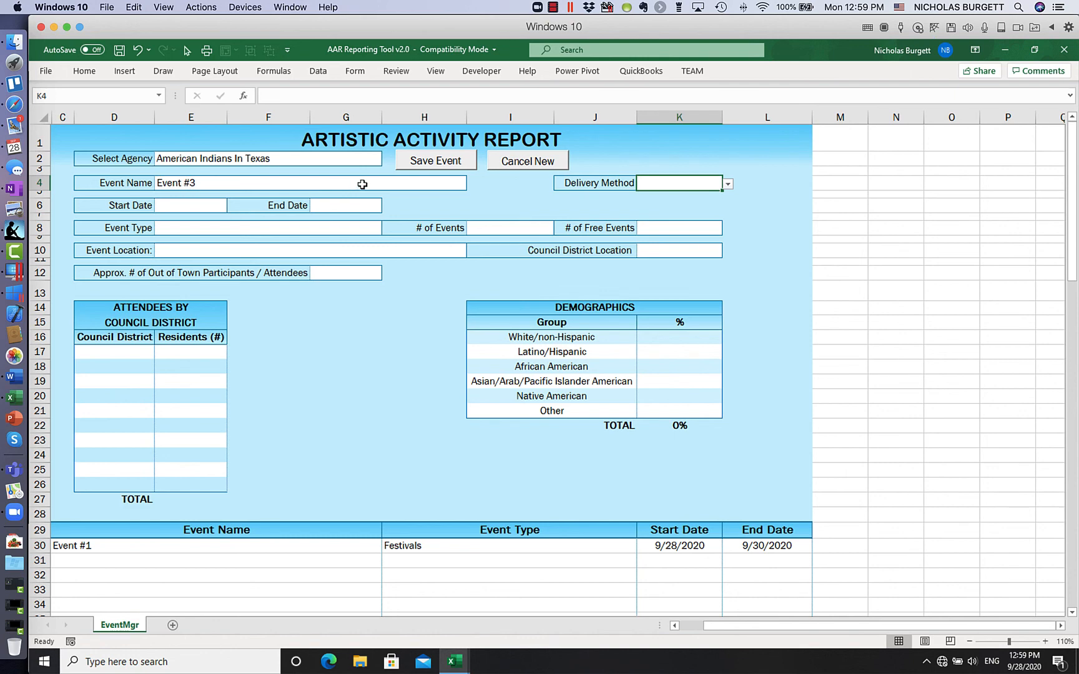
pyautogui.click(541, 162)
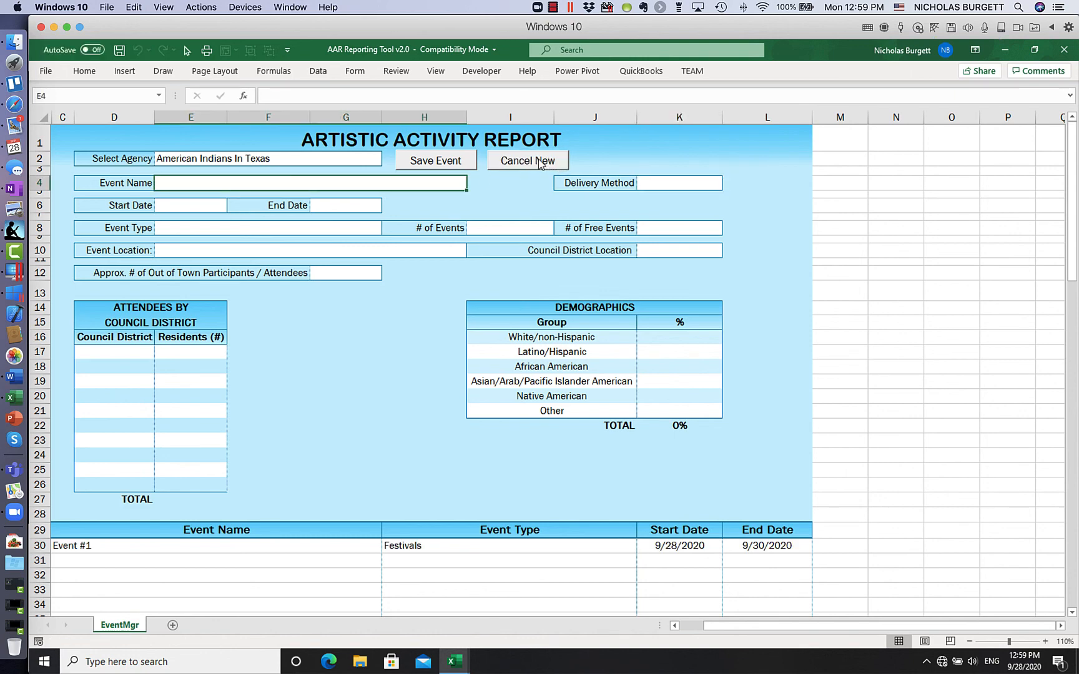